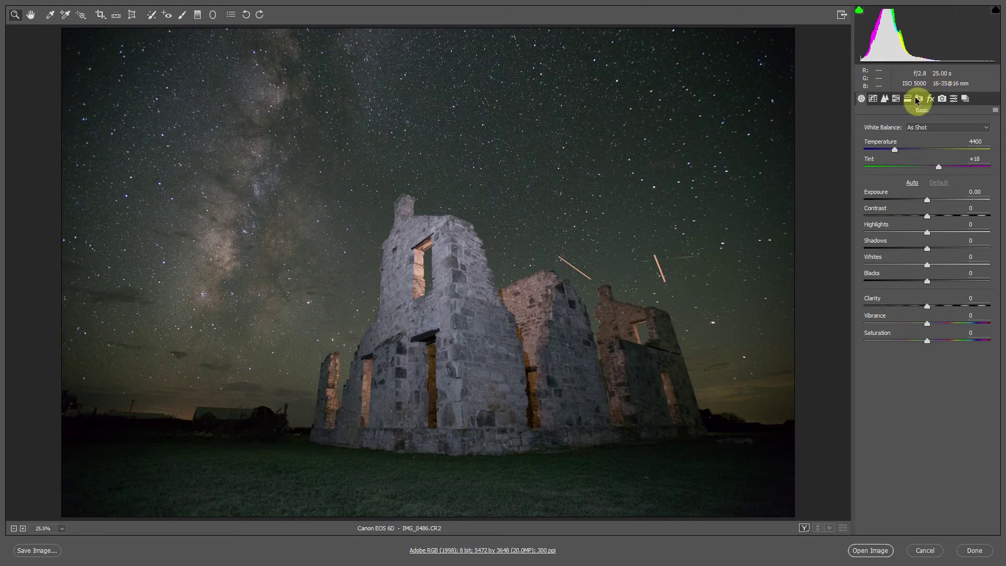
Remove chromatic aberration and enable the Canon lens profile, with vignetting correction at 48.
click(917, 99)
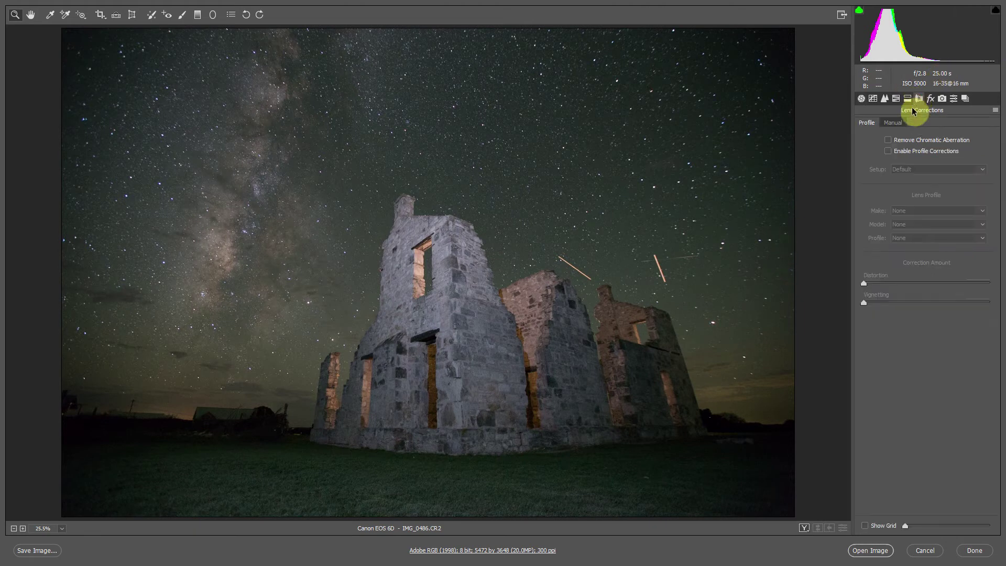
click(888, 139)
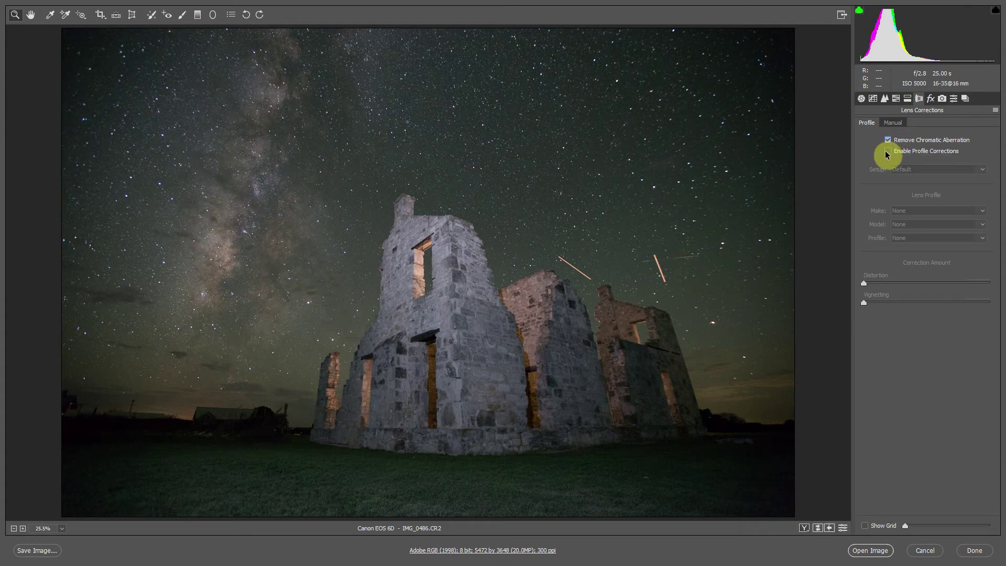
click(888, 152)
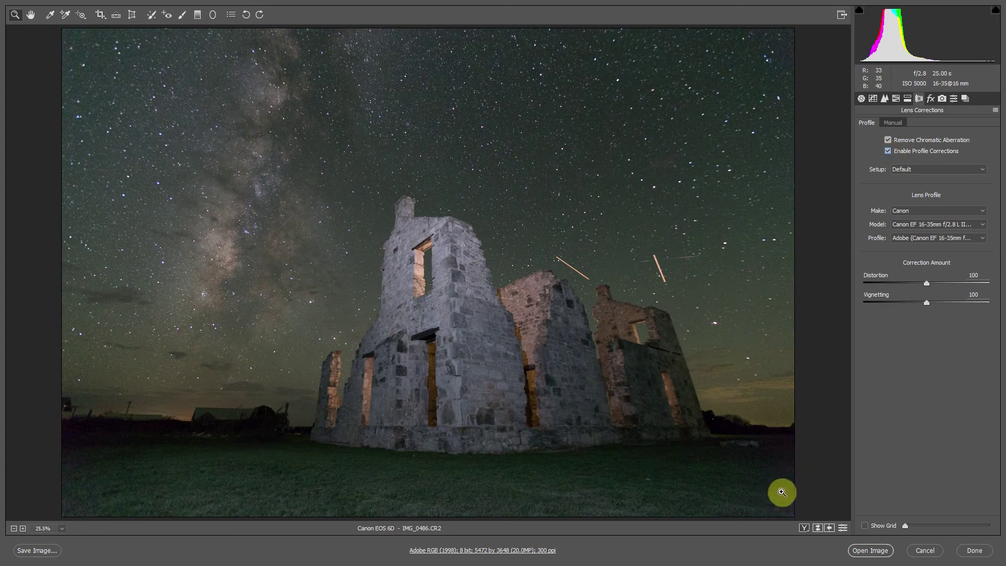
click(894, 304)
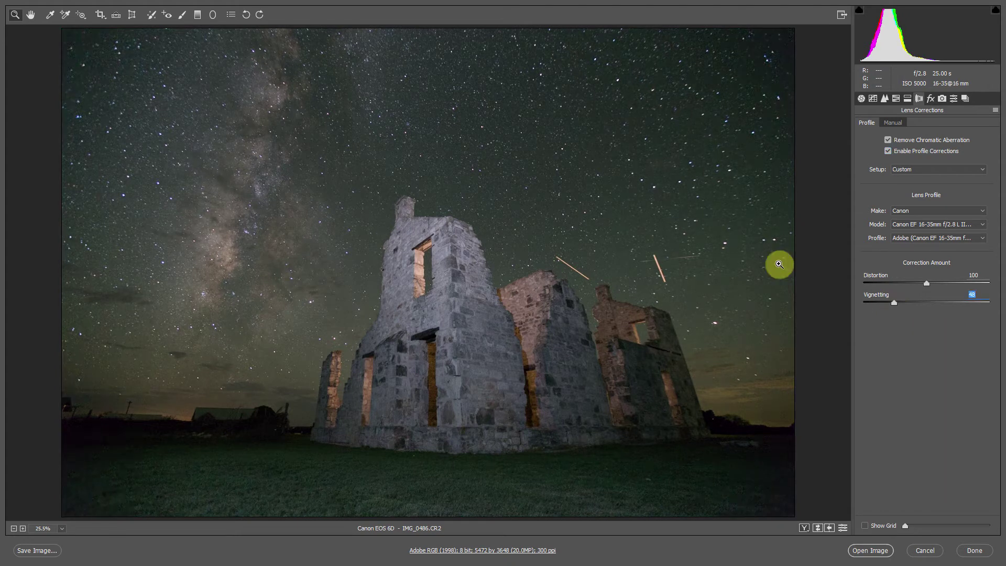
click(132, 16)
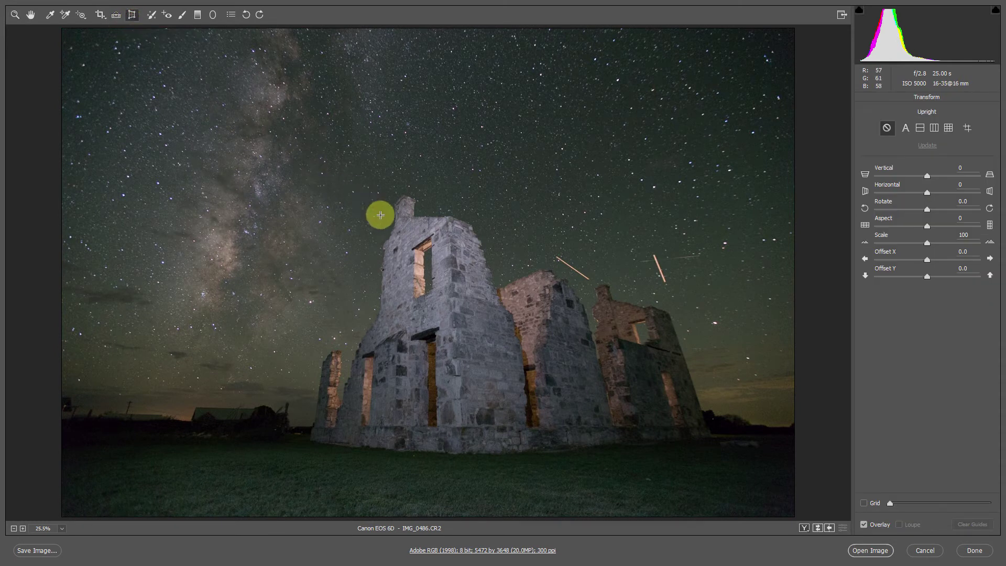
Draw Guided Upright guides along the tower, right wall and ruins' base, and set Scale to 103.
drag(396, 224, 397, 204)
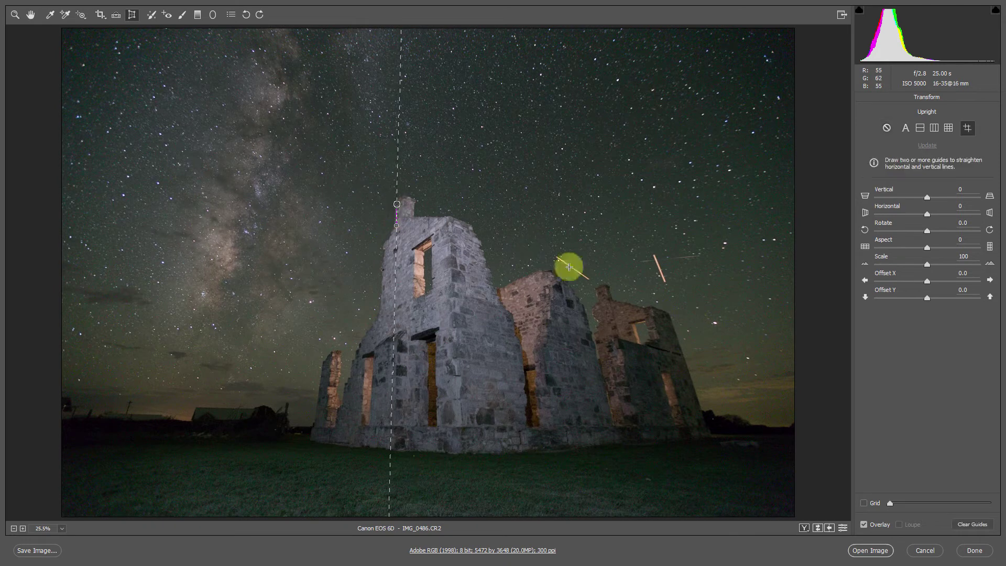
drag(614, 300, 612, 287)
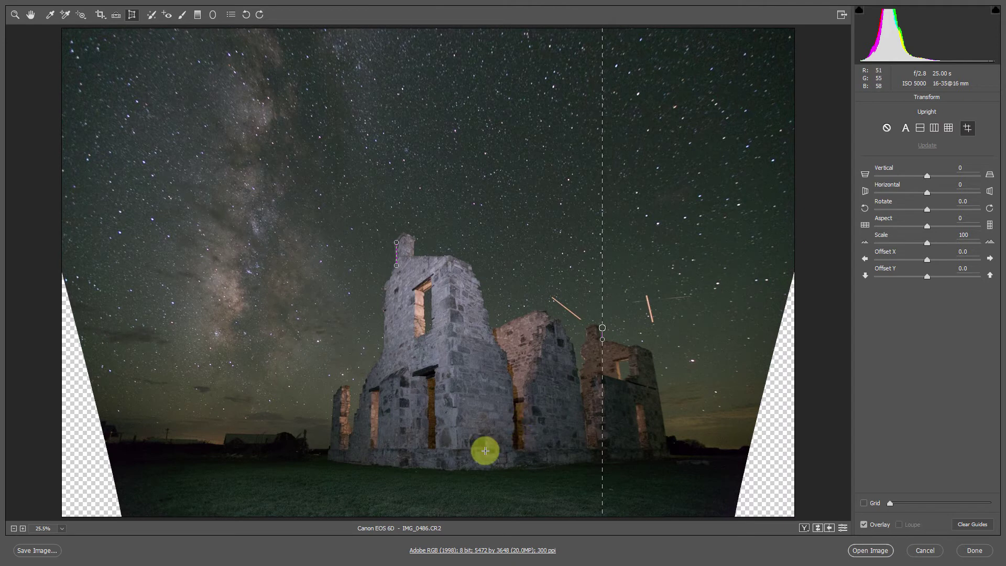
drag(488, 449, 546, 450)
drag(927, 243, 946, 245)
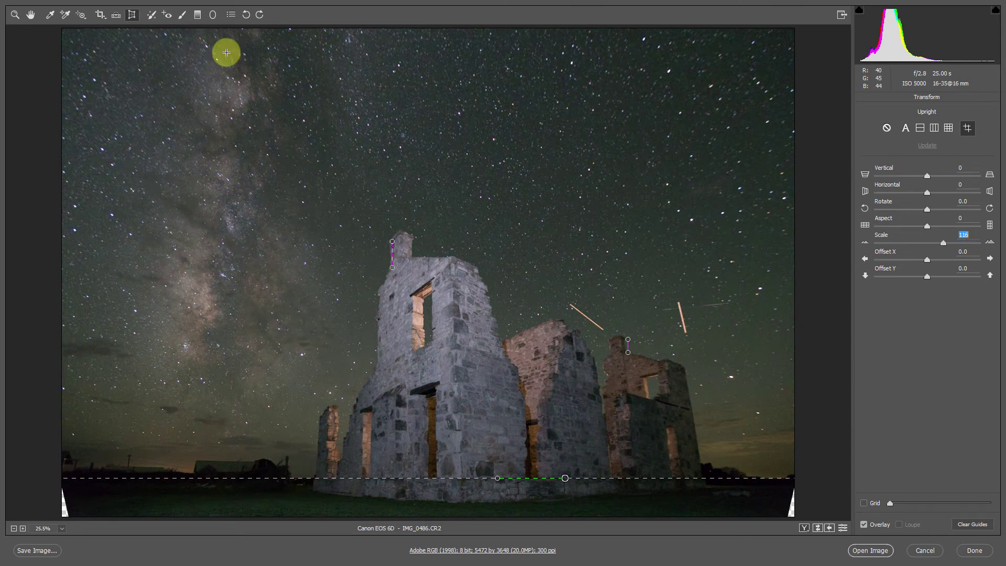
click(101, 15)
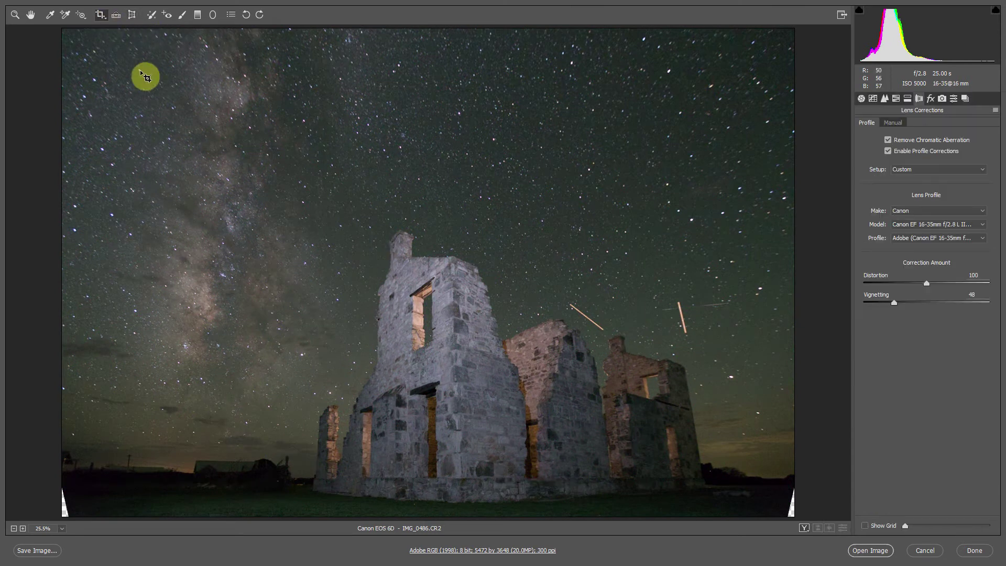
Crop at a 2:3 ratio to 5173 by 3449 pixels, trimming the blank transform corners.
right_click(152, 112)
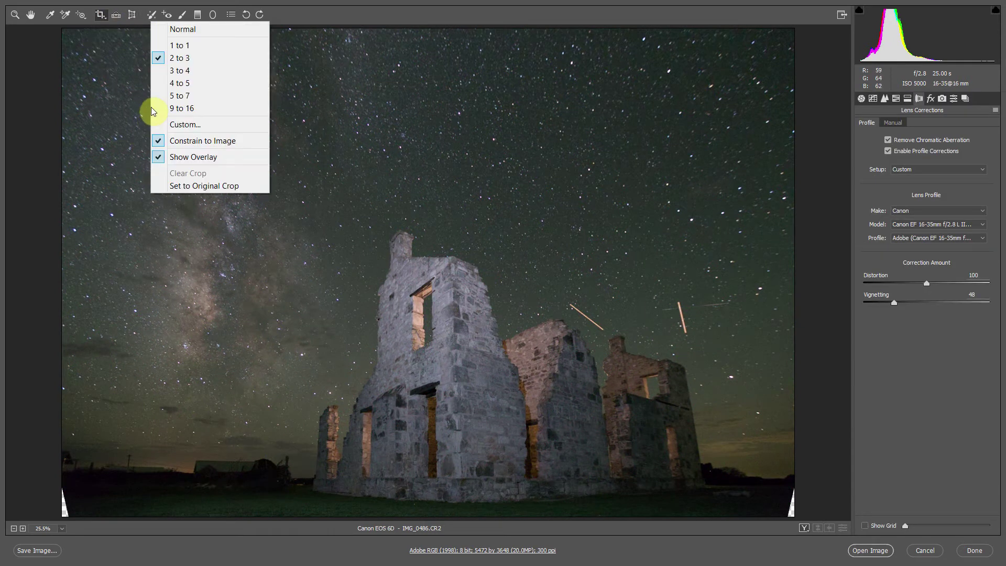
click(186, 59)
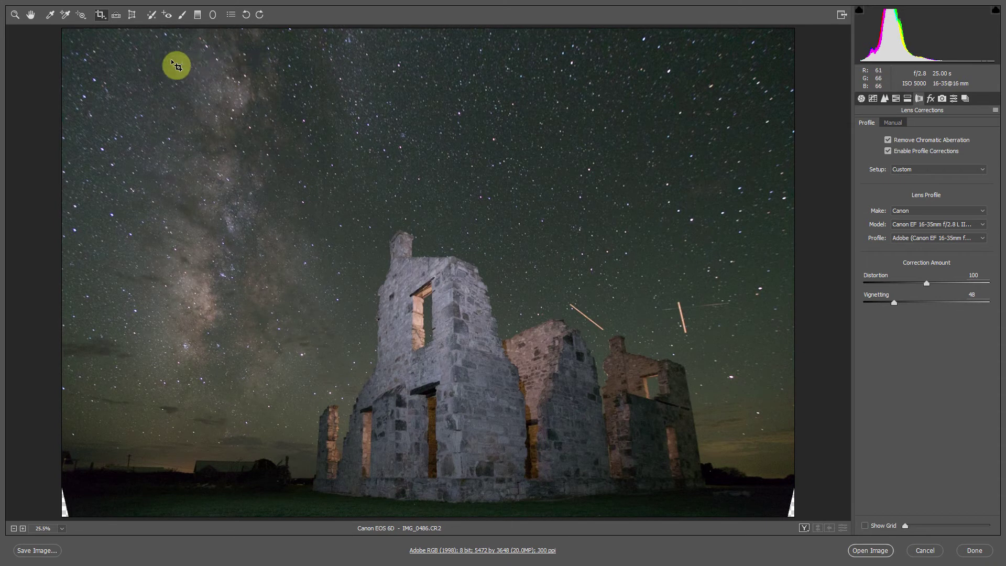
drag(88, 32, 802, 495)
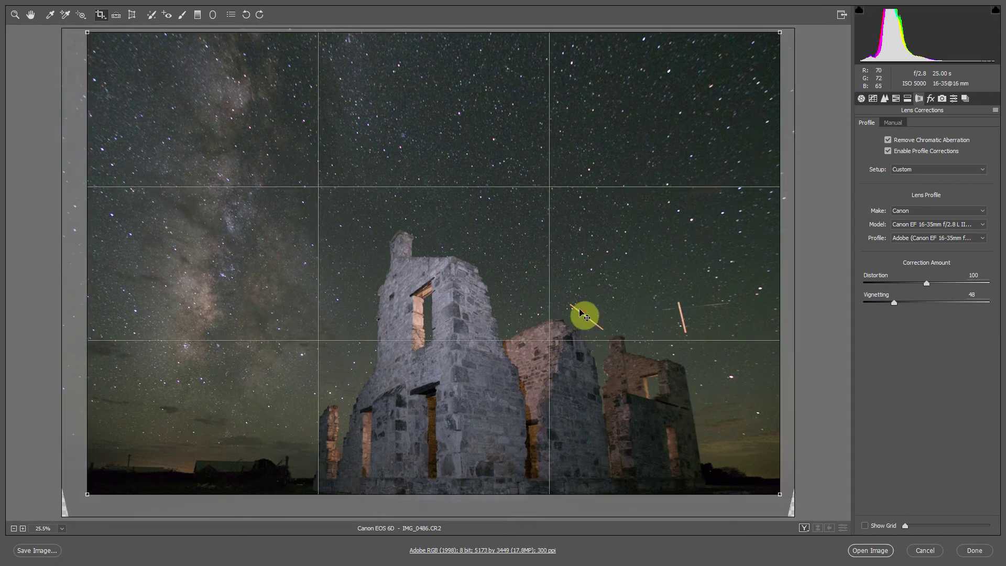
drag(581, 313, 576, 333)
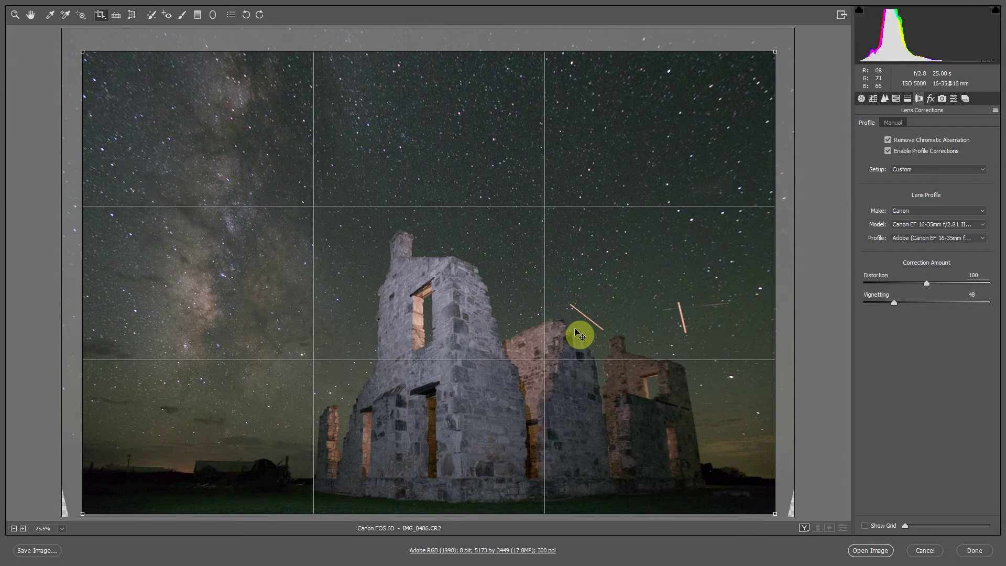
key(Return)
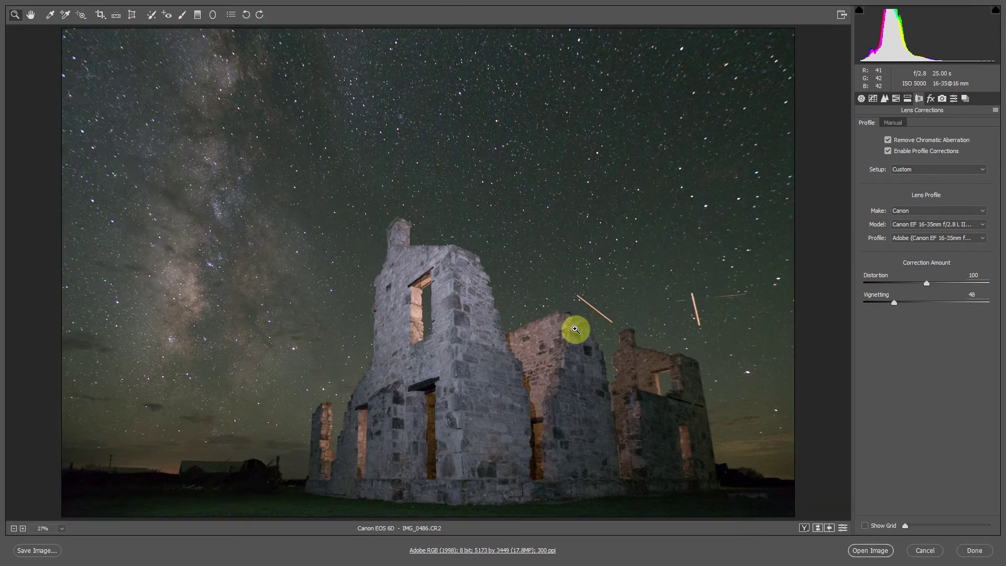
Zoom to 66.7% and heal away the diagonal and vertical orange streaks with Spot Removal.
click(597, 306)
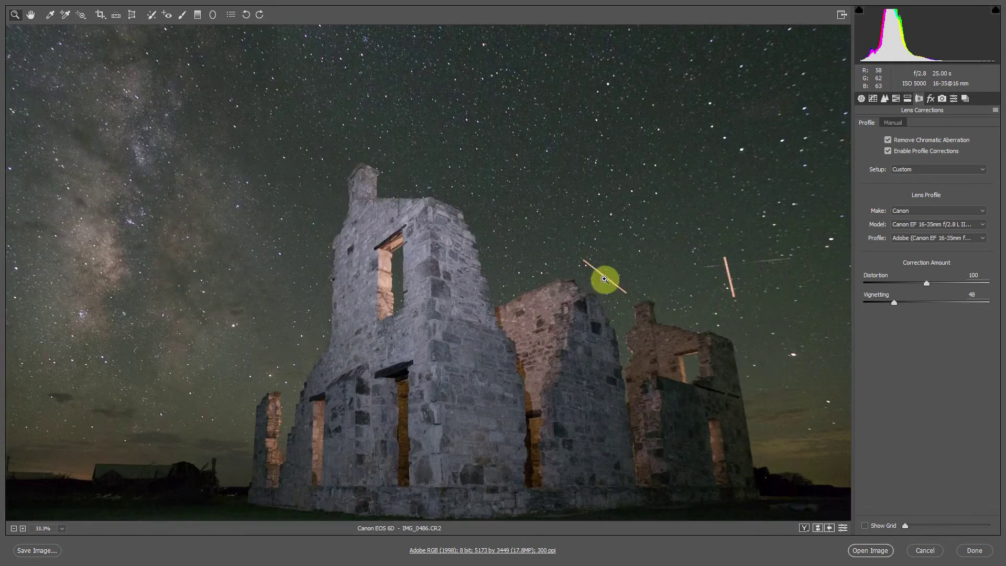
click(658, 273)
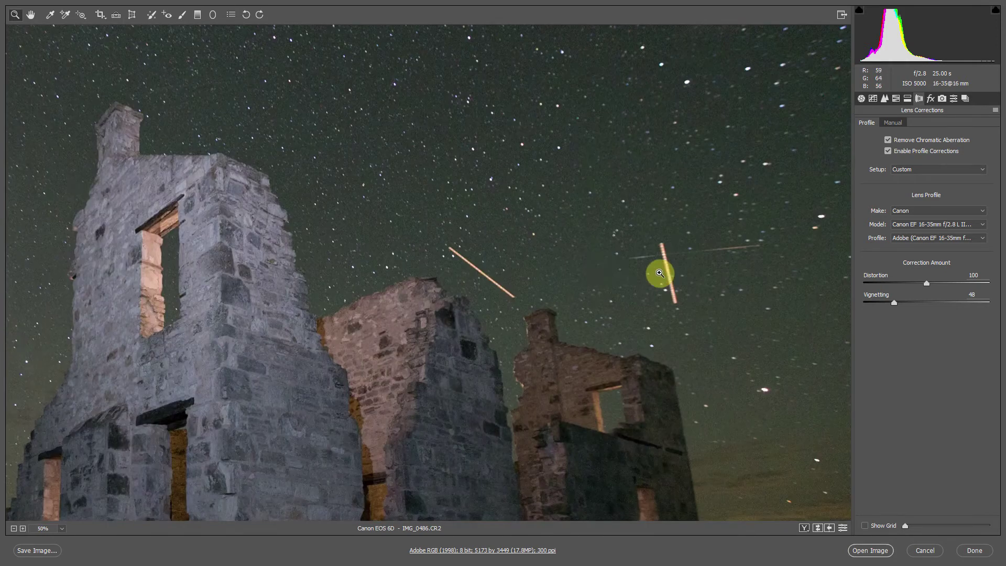
click(606, 271)
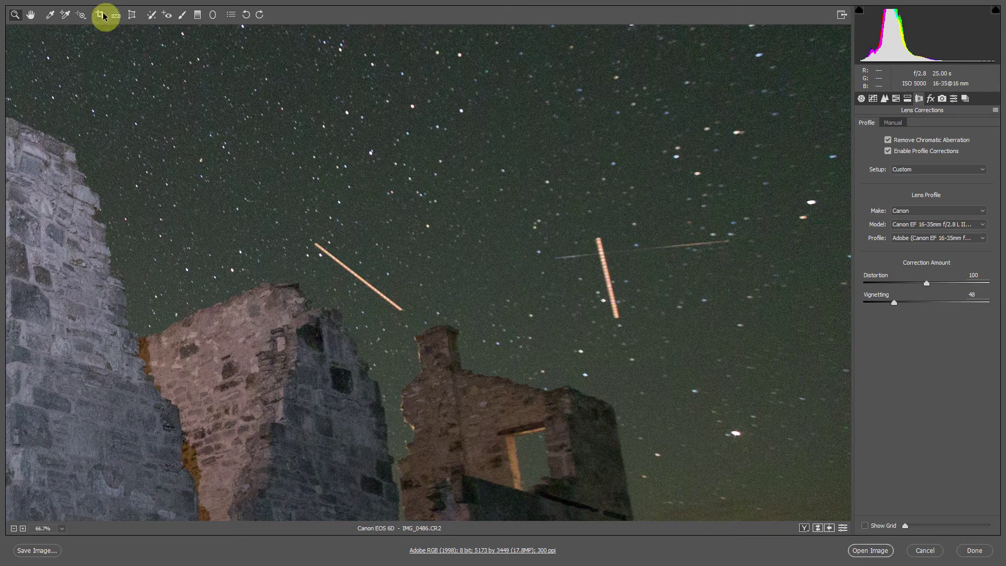
click(157, 15)
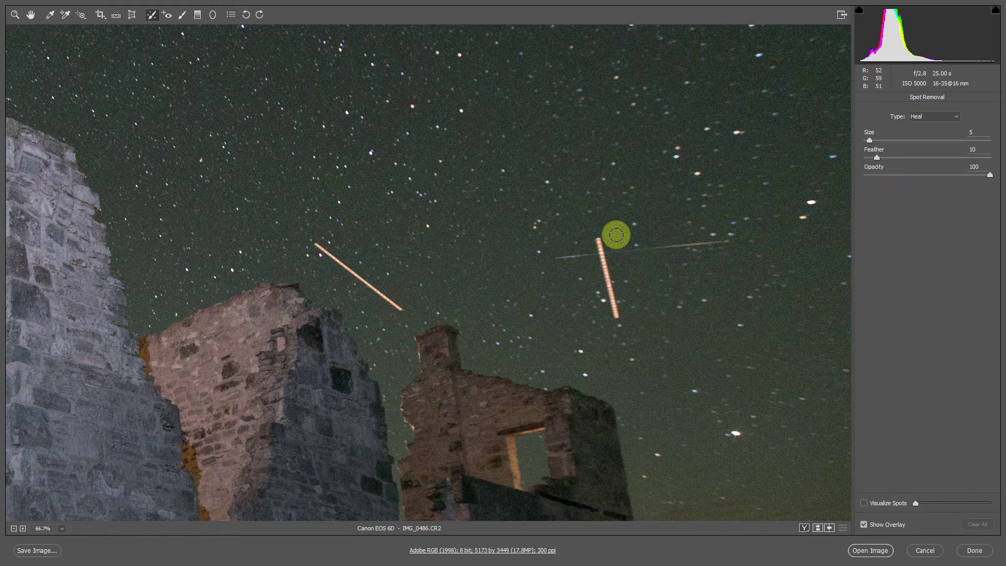
drag(313, 243, 409, 315)
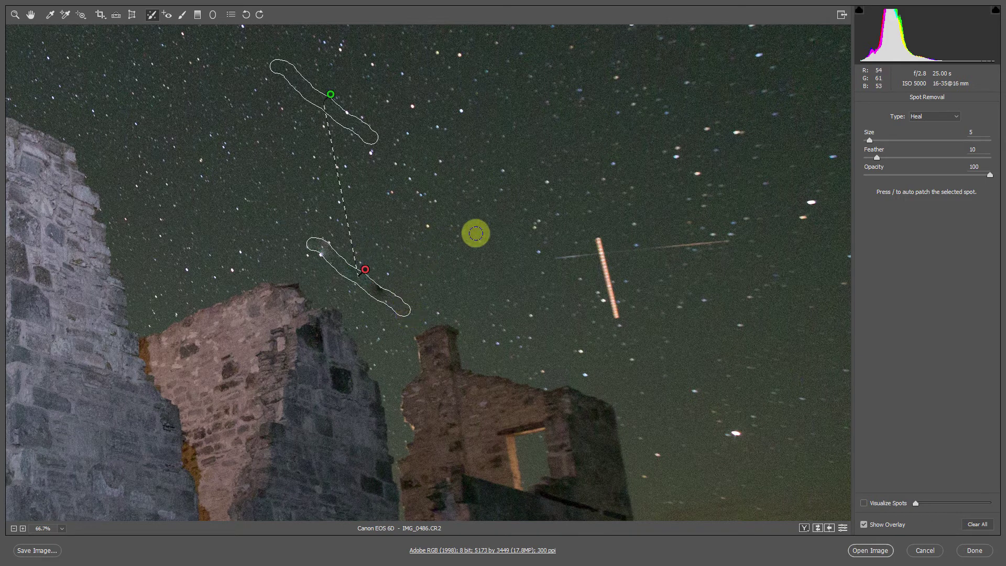
drag(597, 237, 619, 326)
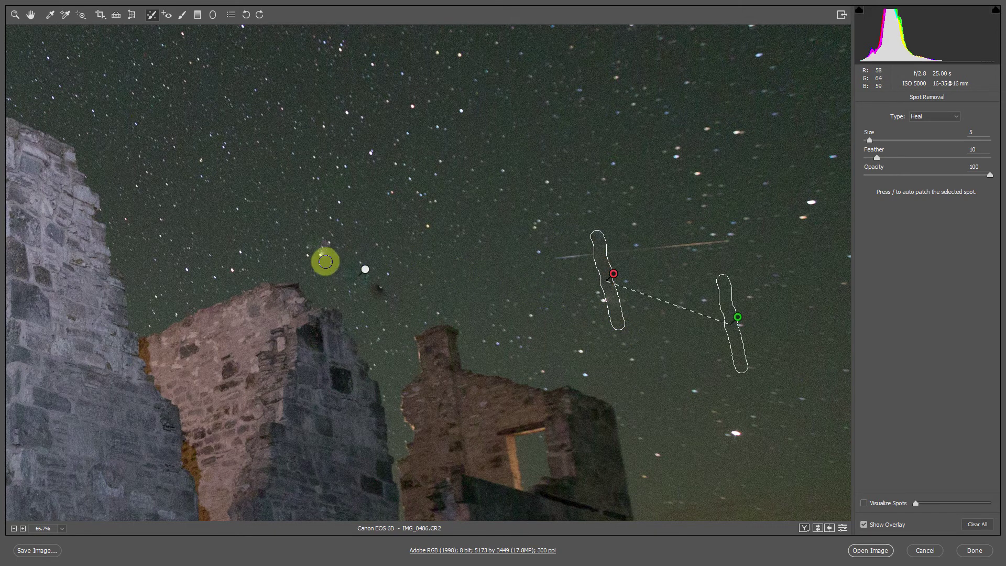
Enlarge the heal brush to size 14 and remove the small blemish in the sky.
key(bracketright)
key(bracketright)
key(bracketright)
click(325, 252)
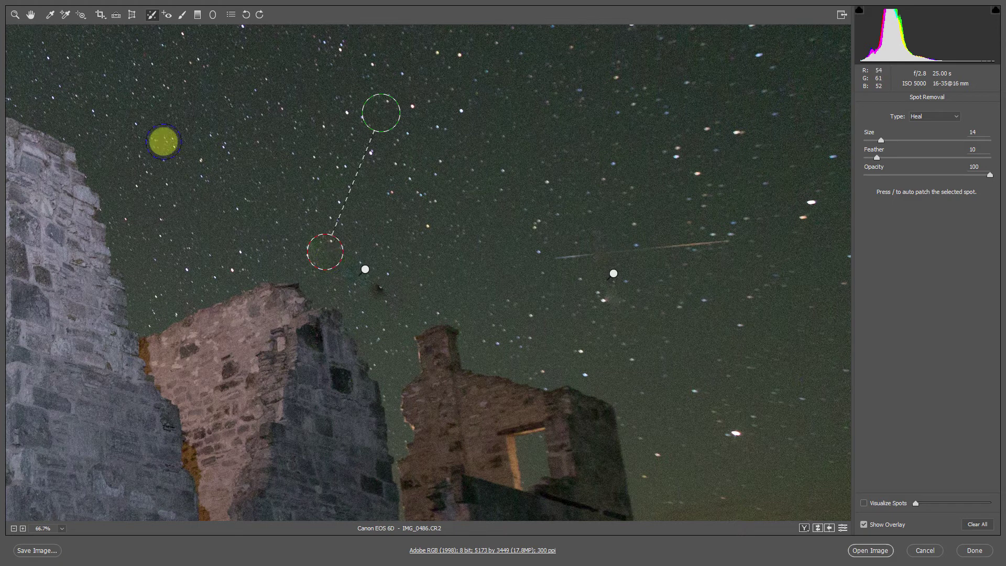
click(15, 15)
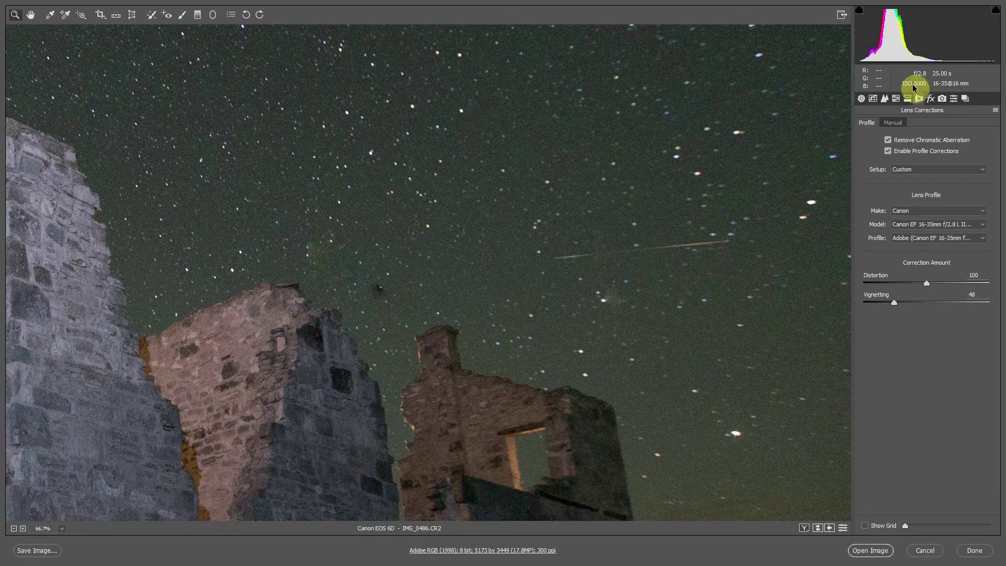
Fit the photo in view and set Shadows to +78 and Highlights to -43.
click(863, 99)
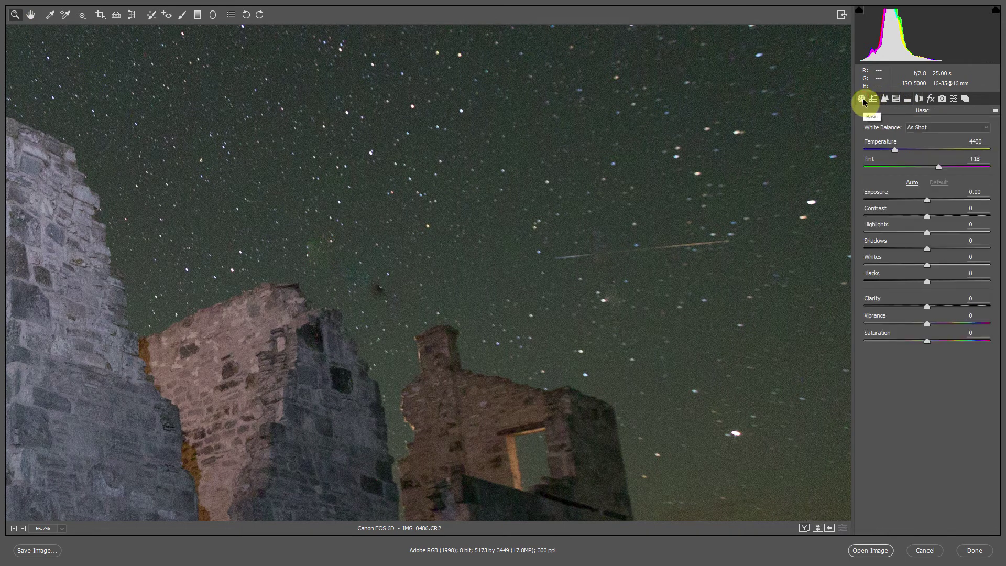
right_click(419, 190)
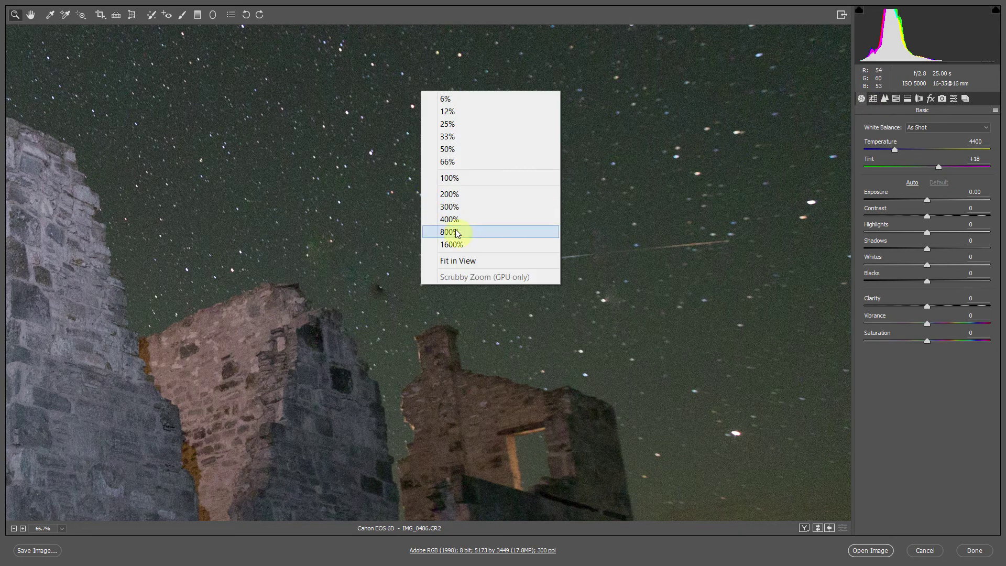
click(464, 261)
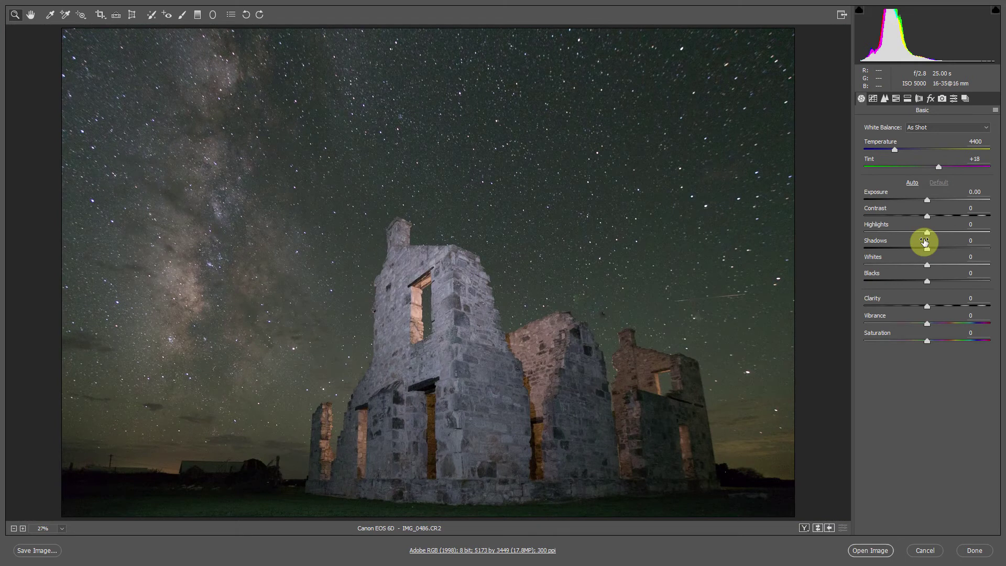
drag(927, 249, 978, 250)
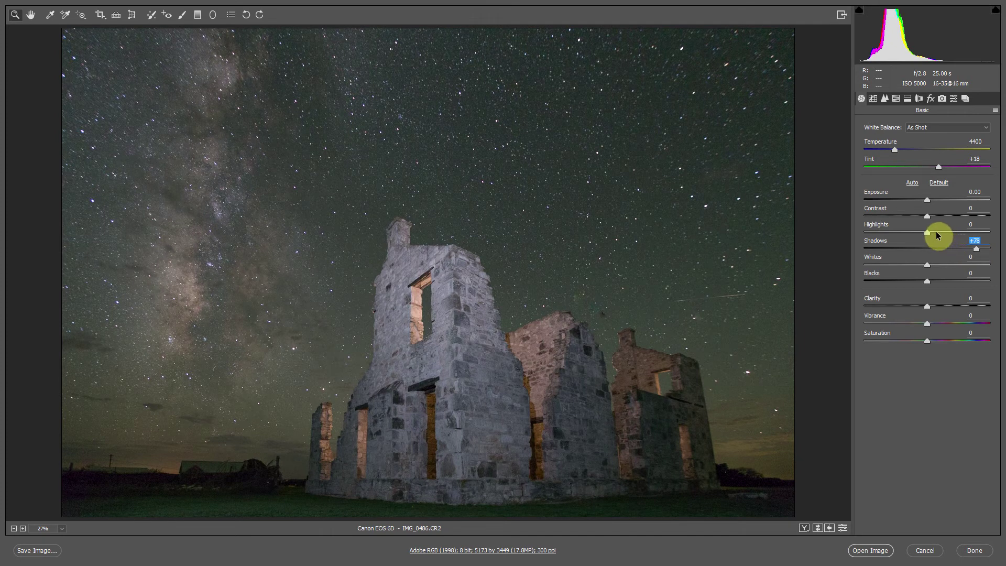
click(909, 232)
drag(909, 234, 900, 234)
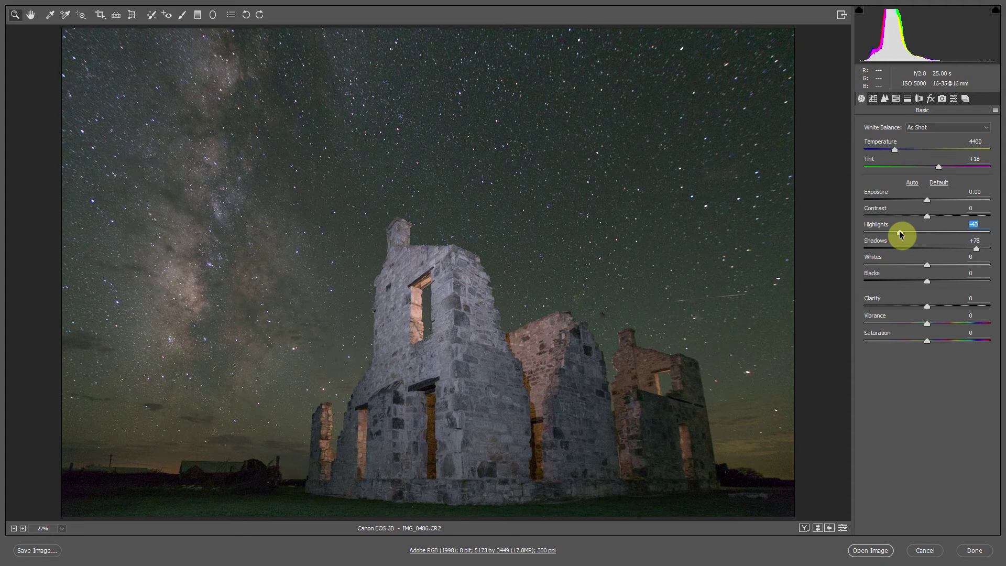
Set Whites to +44 and Blacks to -11 while previewing clipping, then raise Clarity.
alt+click(928, 266)
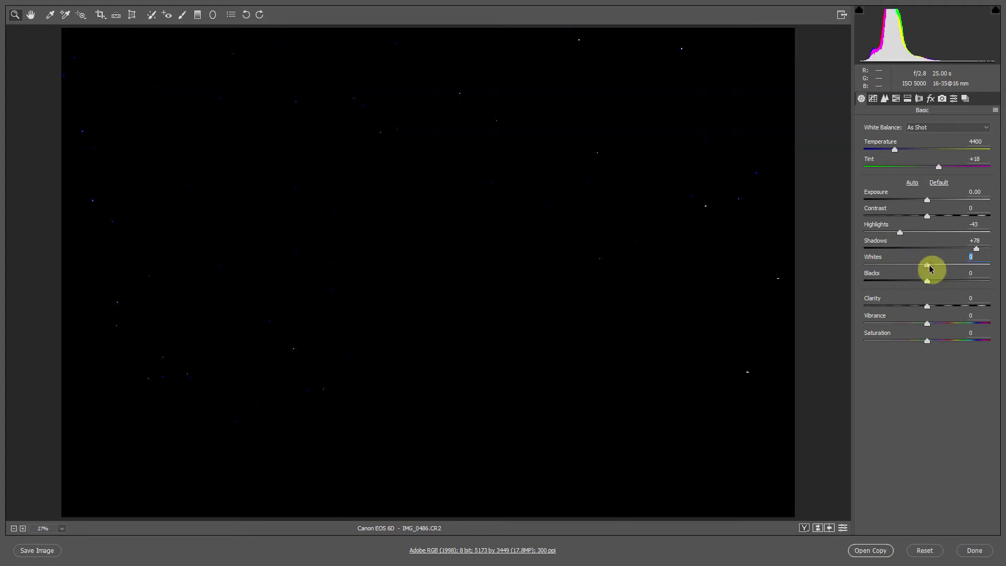
drag(930, 268, 957, 270)
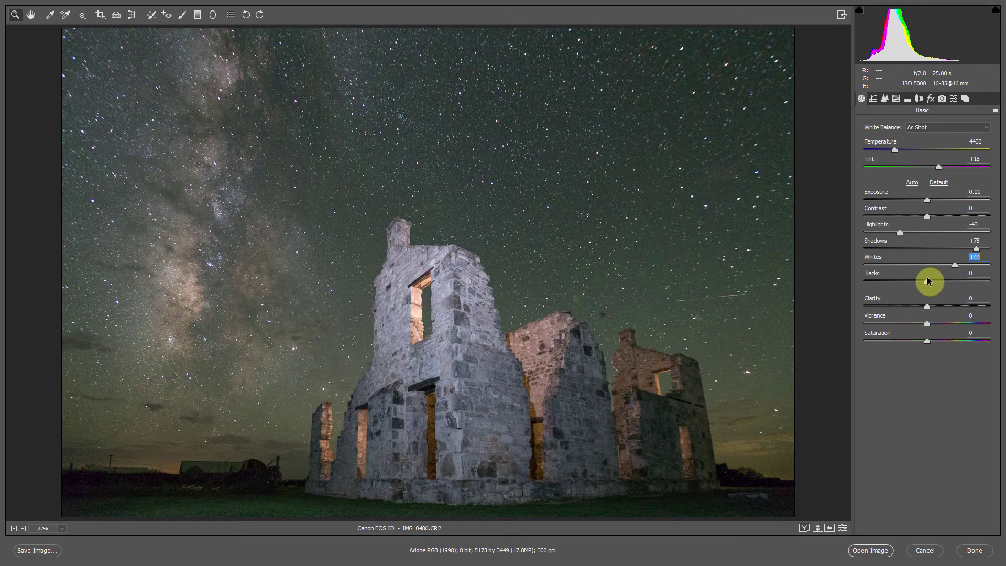
drag(927, 282, 922, 282)
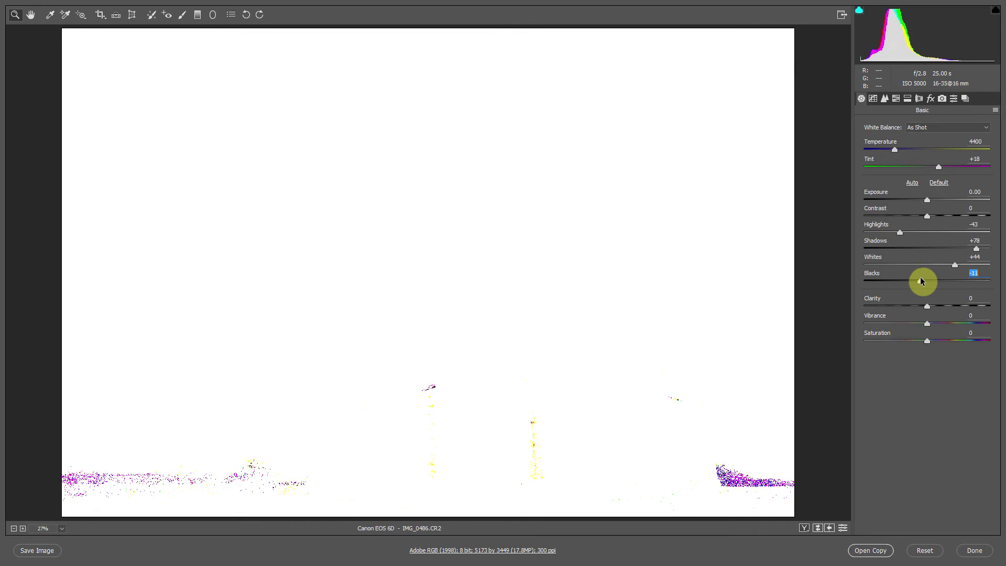
drag(921, 282, 921, 282)
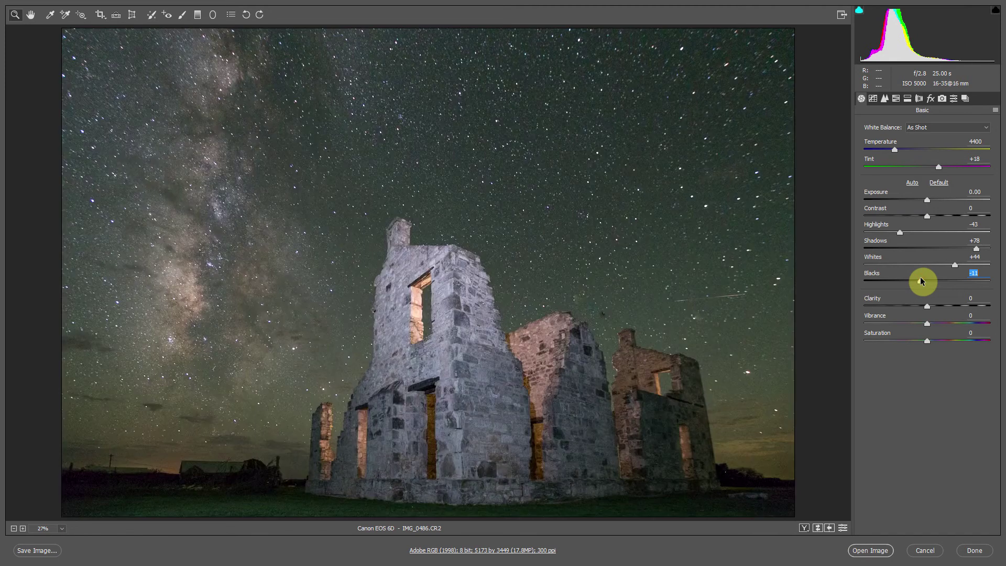
click(956, 306)
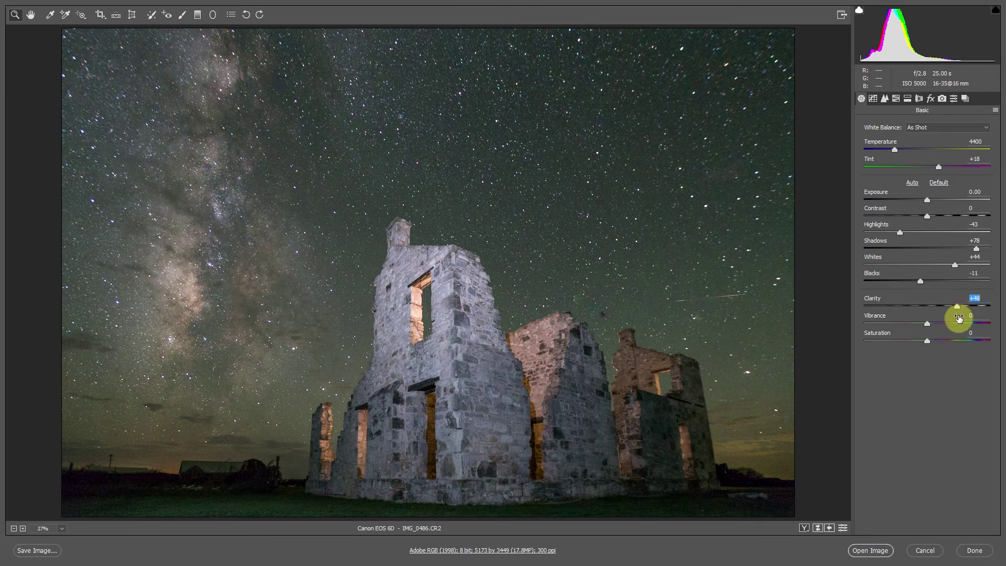
Raise Vibrance to +38 and apply the Auto white balance.
click(952, 324)
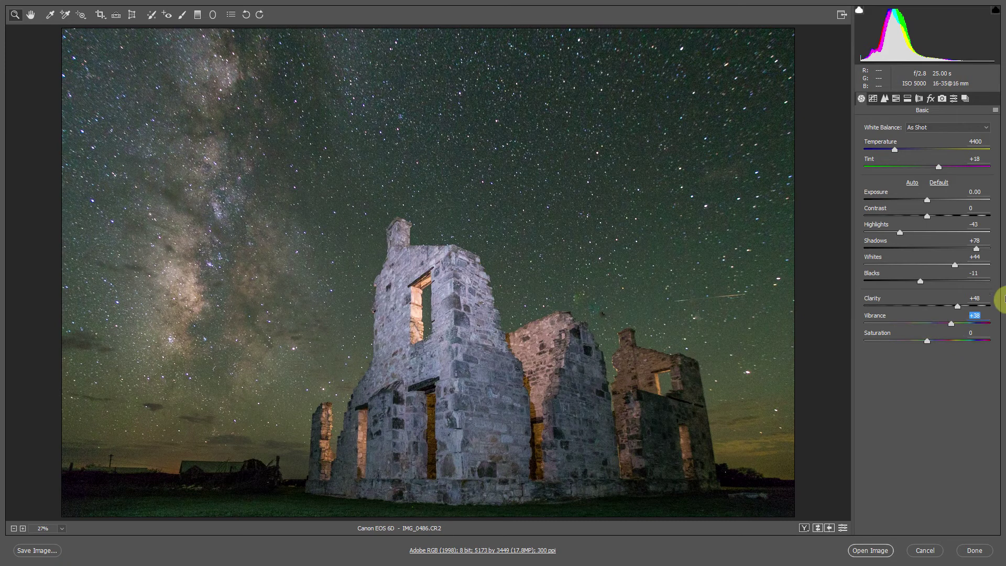
click(943, 126)
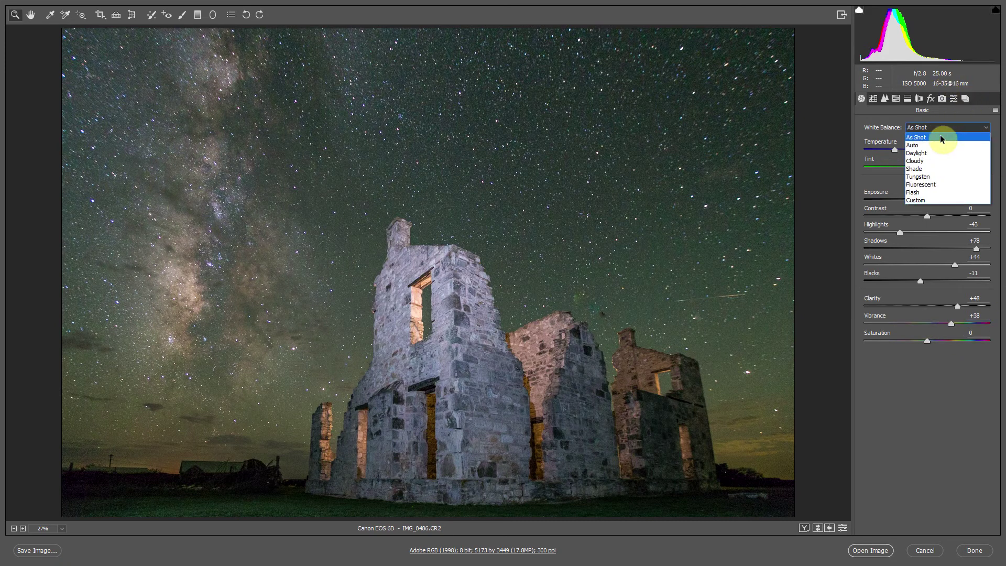
click(939, 145)
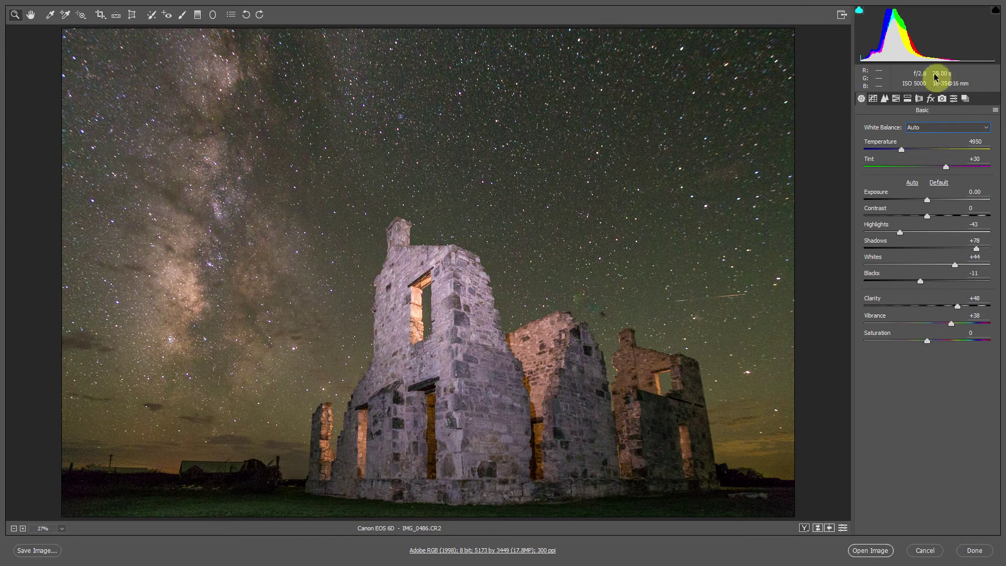
Try Tungsten and a 3900 temperature, then return to Auto white balance (4950, Tint +30).
click(944, 128)
click(946, 177)
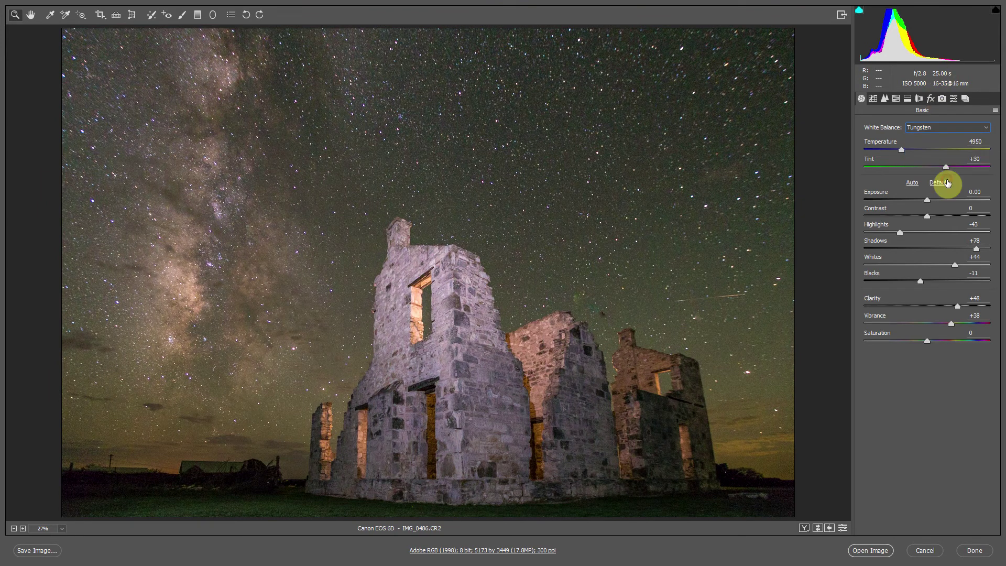
click(889, 152)
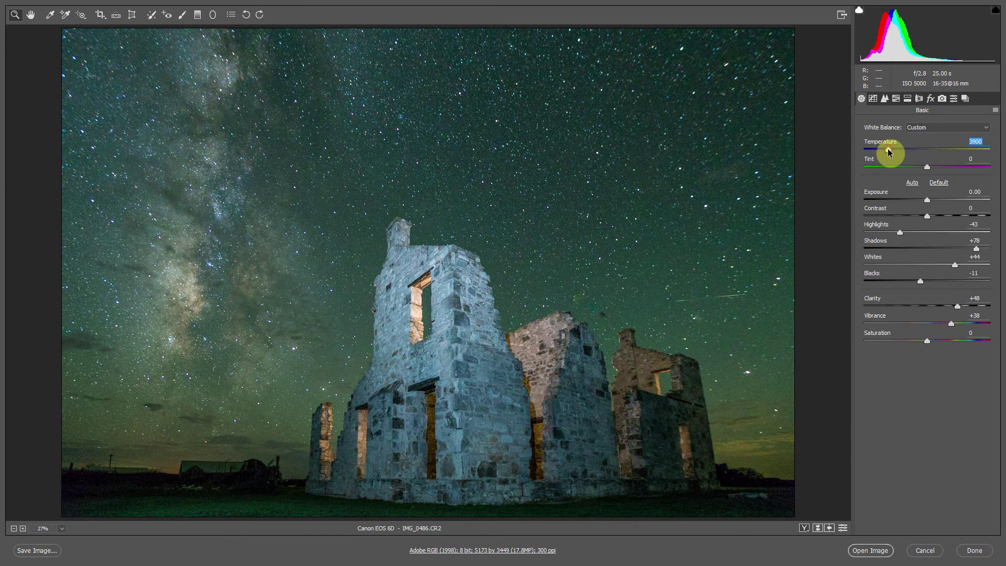
click(917, 128)
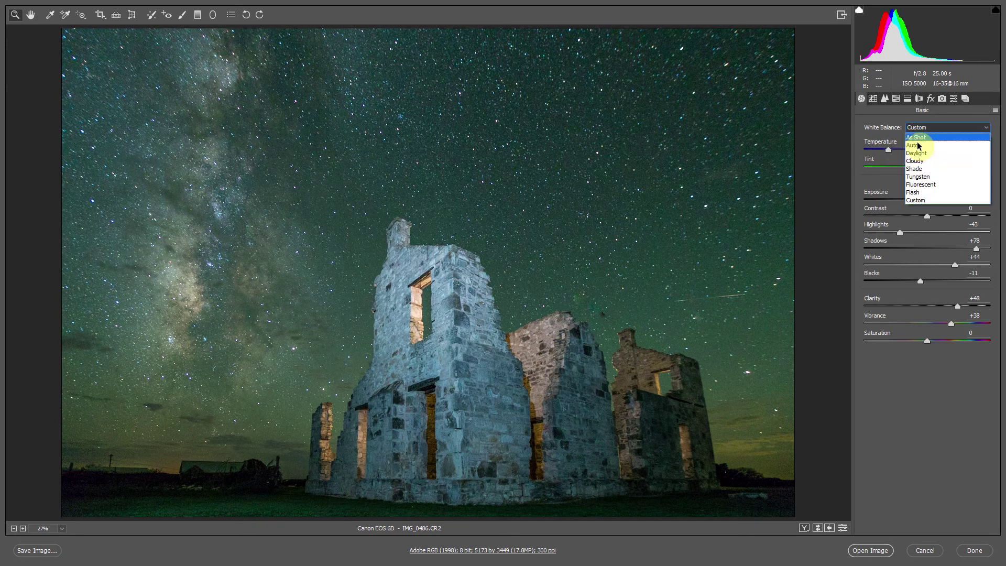
click(918, 146)
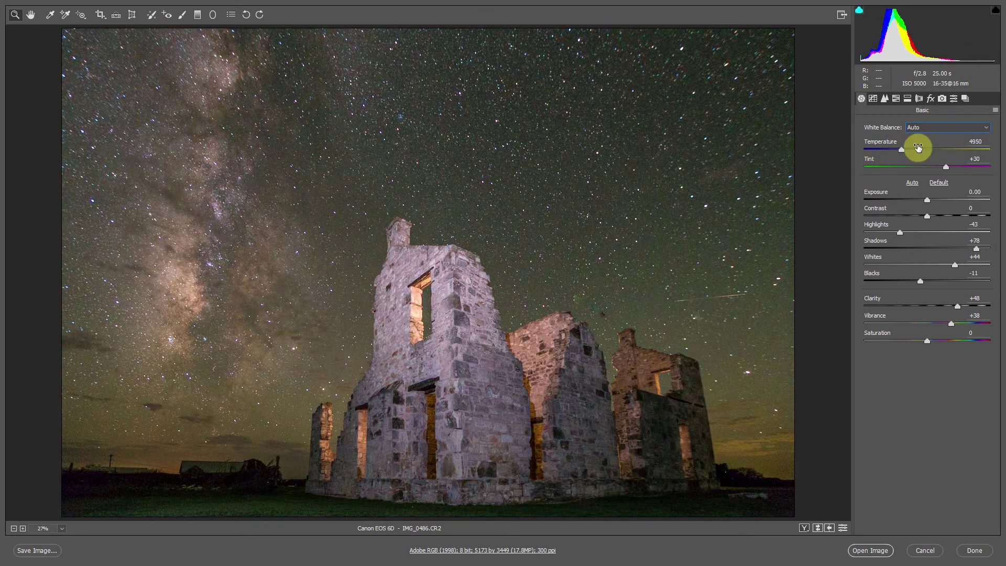
click(884, 98)
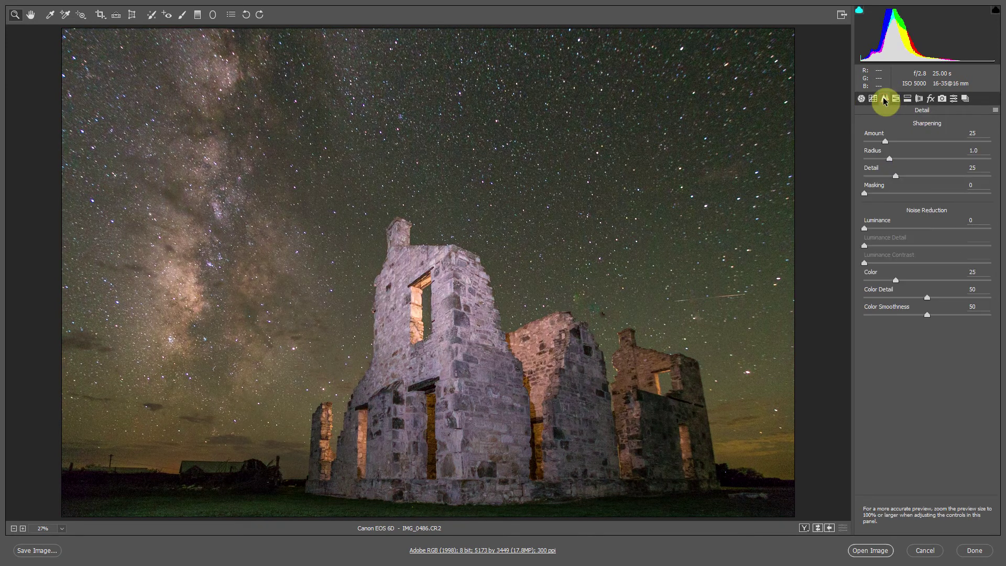
Set luminance noise reduction to 15 and colour noise reduction to 33.
click(883, 229)
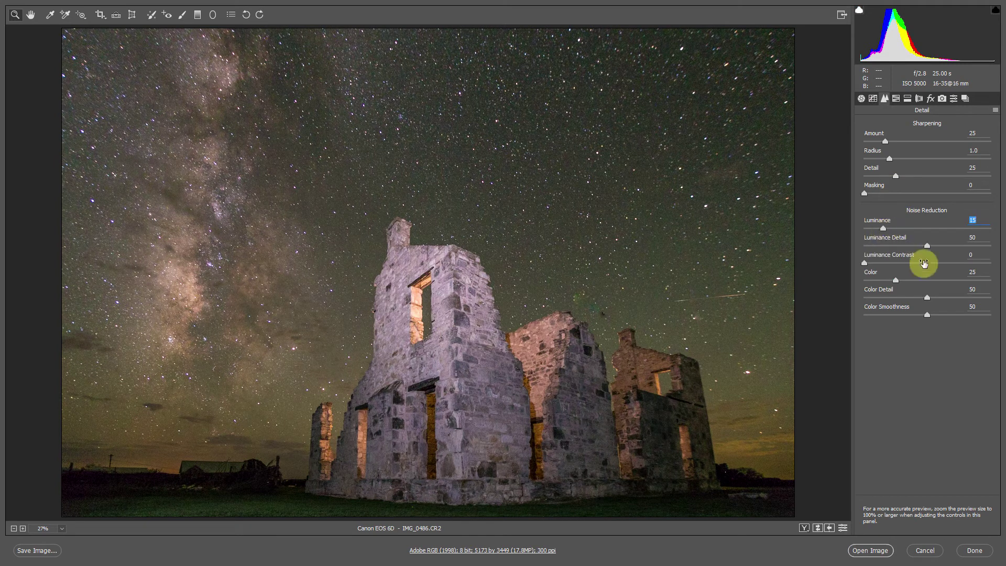
click(905, 281)
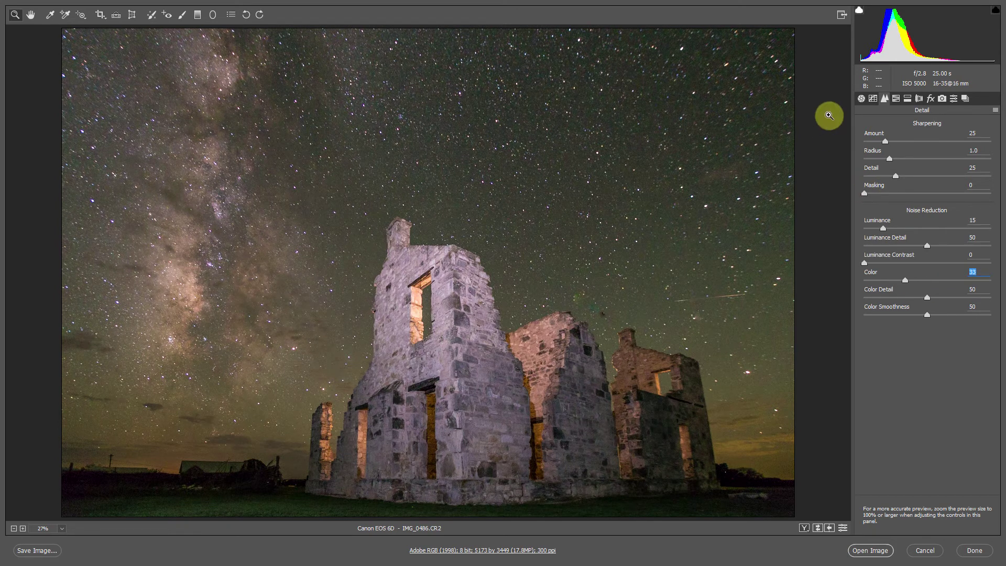
click(861, 101)
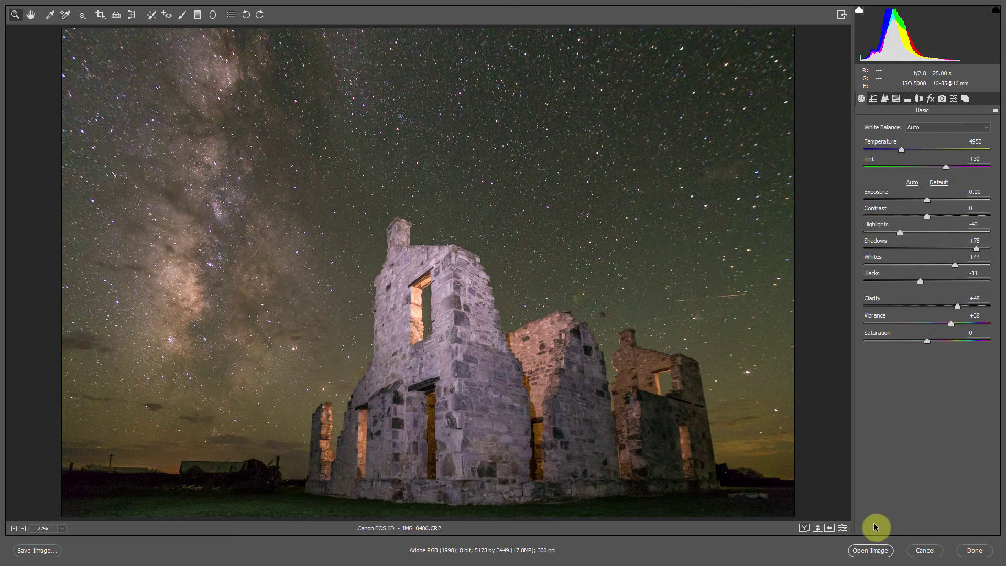
Compare the edits against default settings, then open the image in Photoshop.
click(845, 527)
click(844, 527)
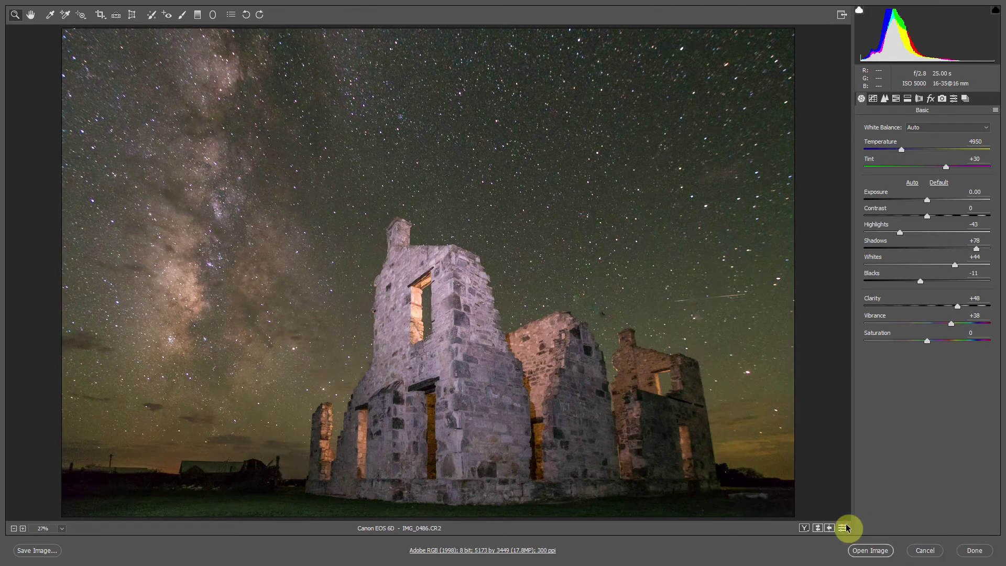
click(844, 527)
click(844, 527)
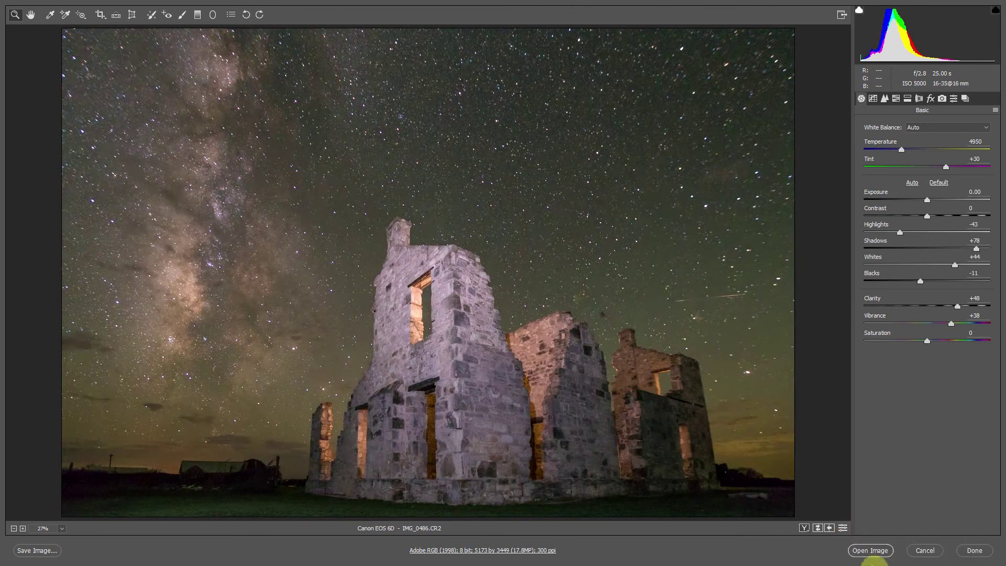
click(860, 554)
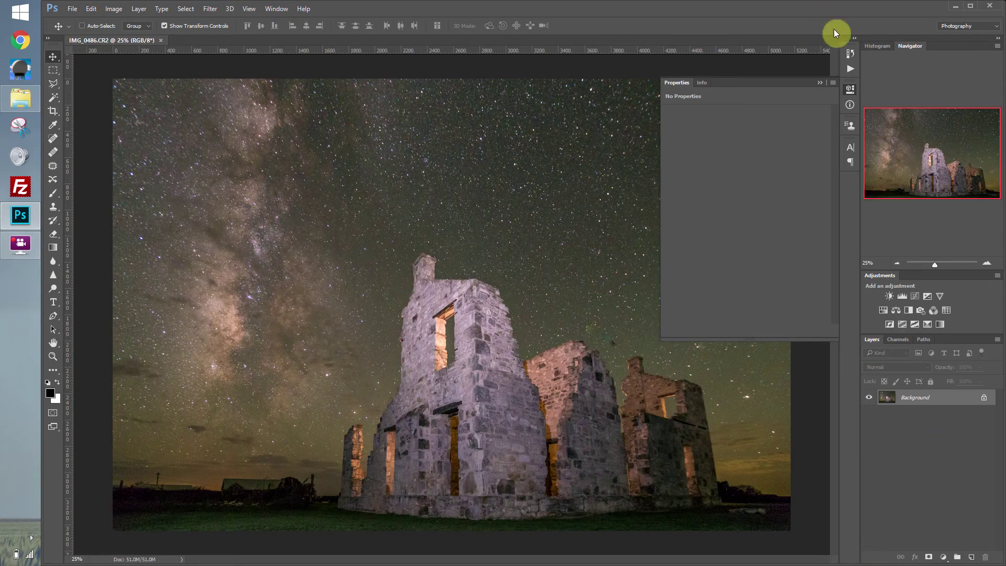
Add a Hue/Saturation layer setting Magentas saturation to -32 and lightness to -24.
click(817, 79)
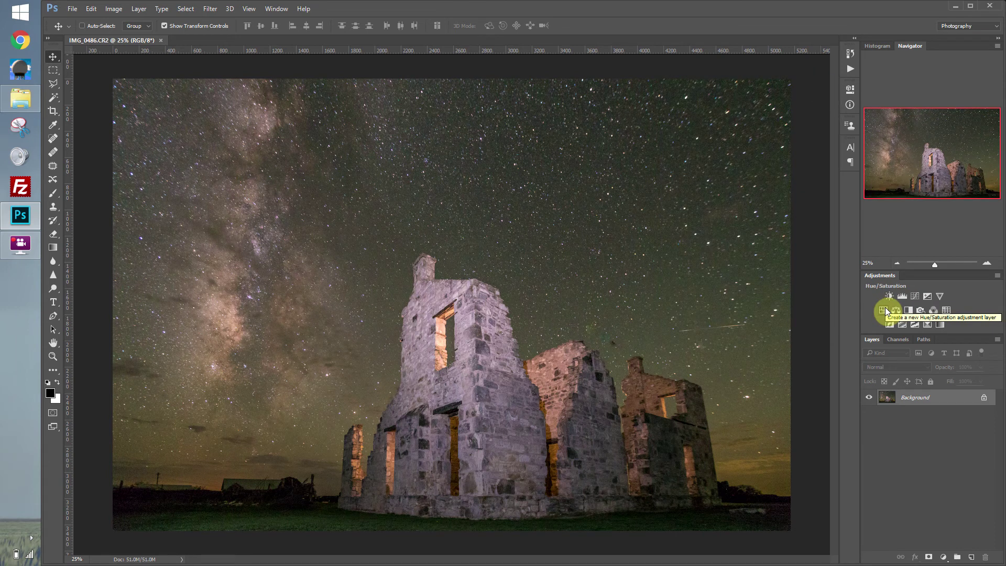
click(884, 310)
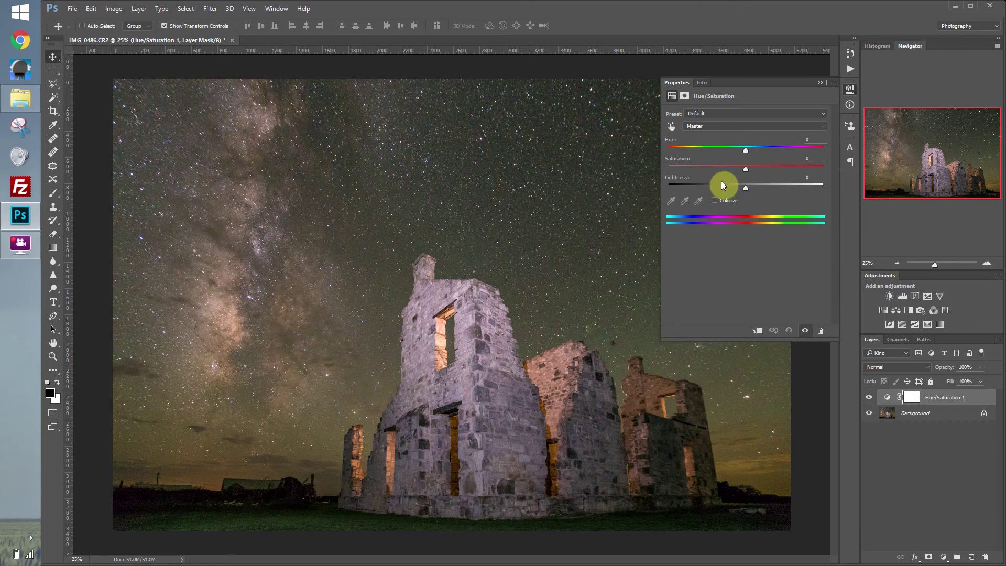
click(716, 126)
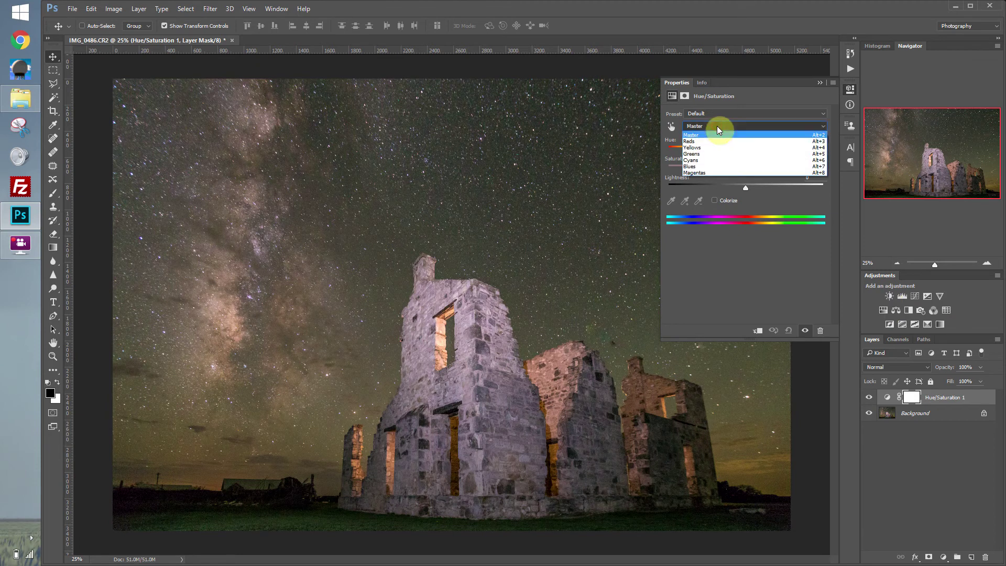
click(722, 172)
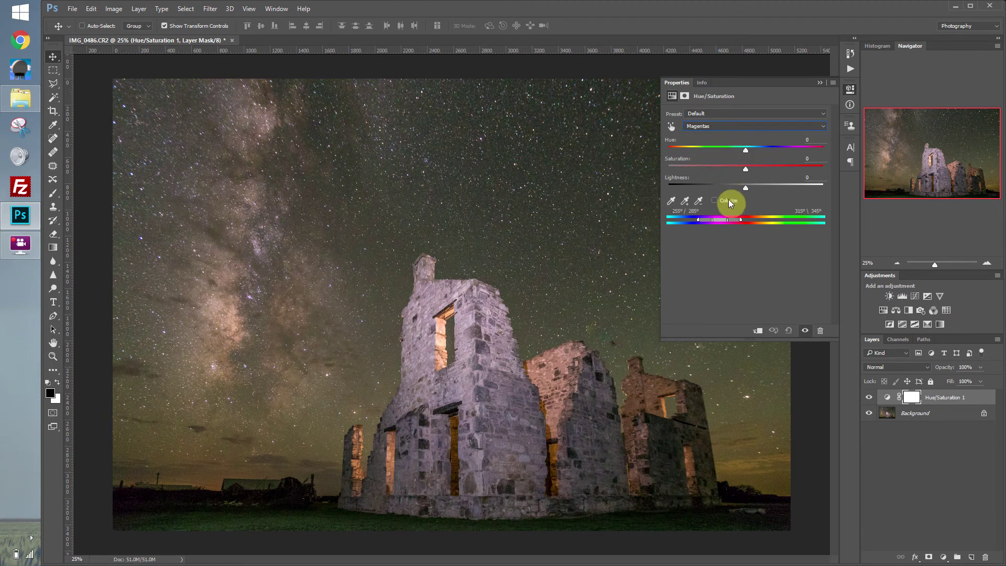
click(721, 170)
click(727, 186)
click(820, 83)
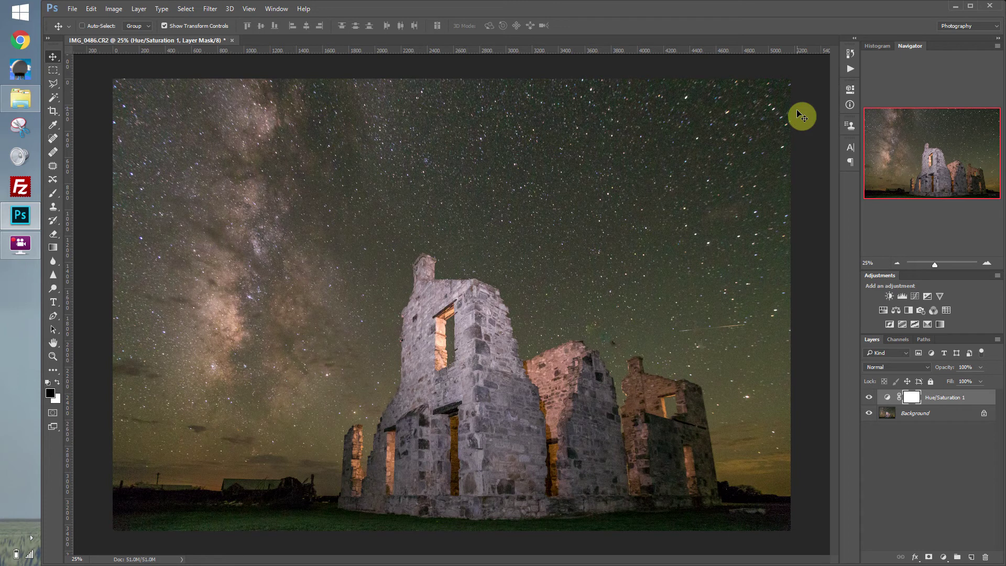
Add a Photo Filter adjustment layer using Cooling Filter (80) and select its mask.
click(921, 311)
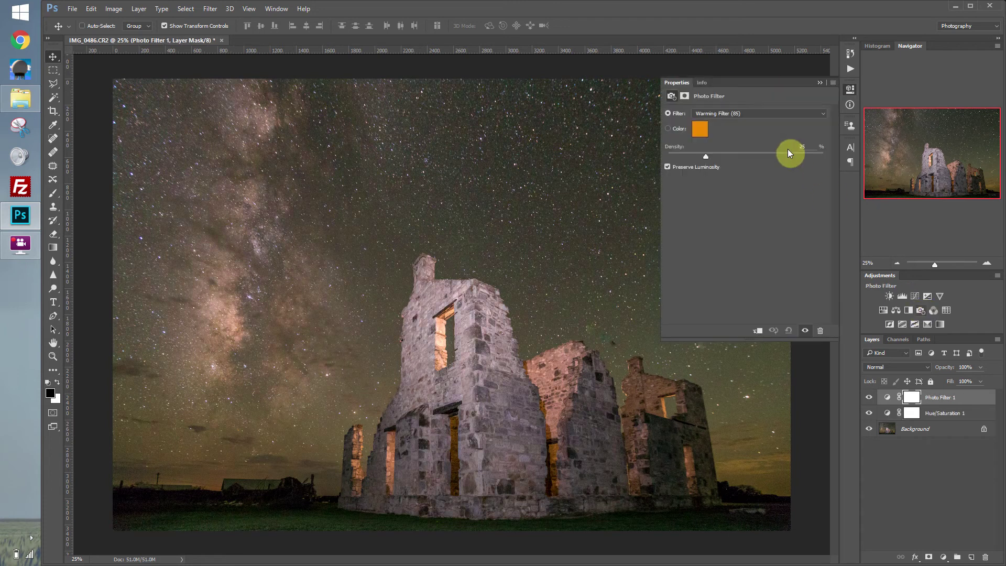
click(768, 112)
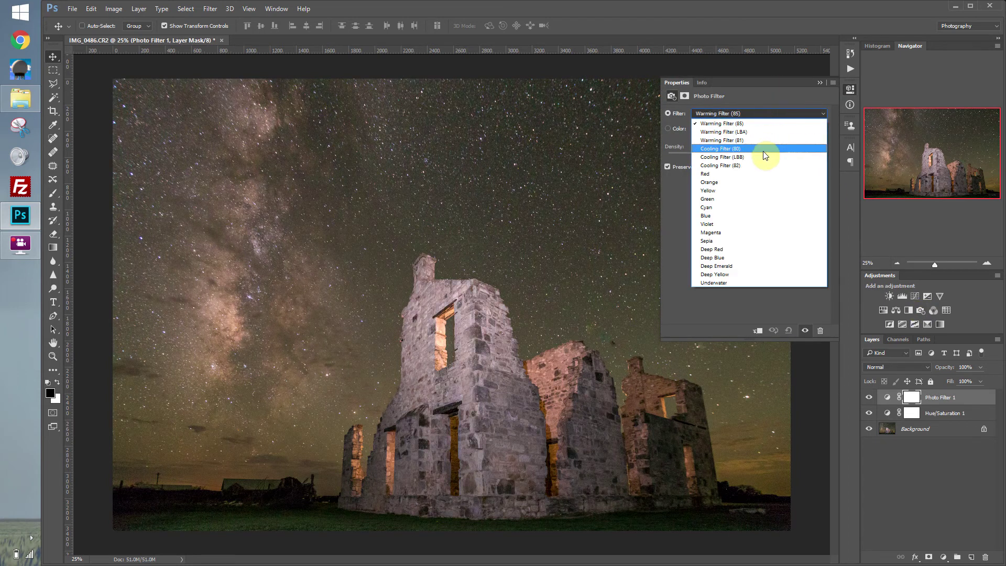
click(762, 152)
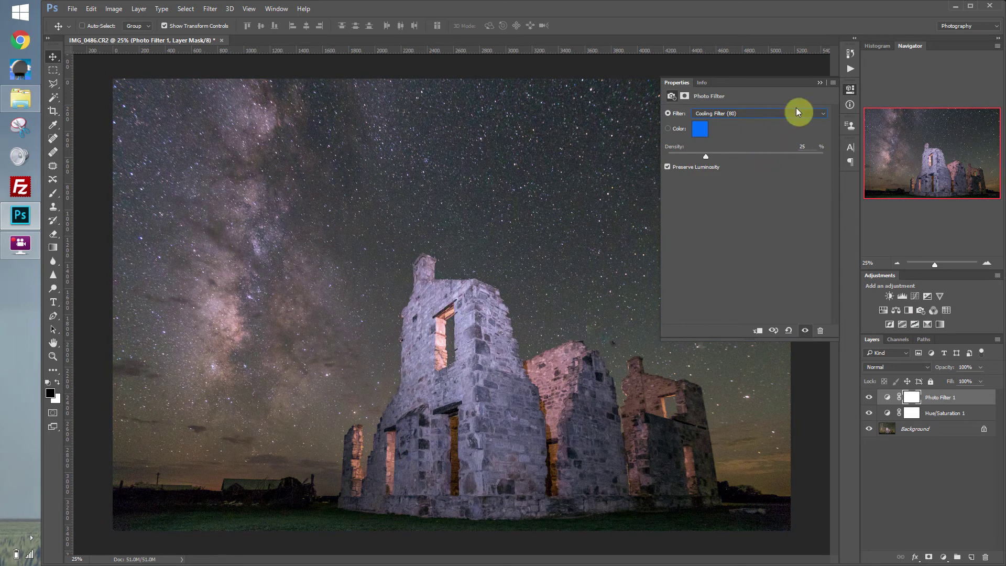
click(912, 400)
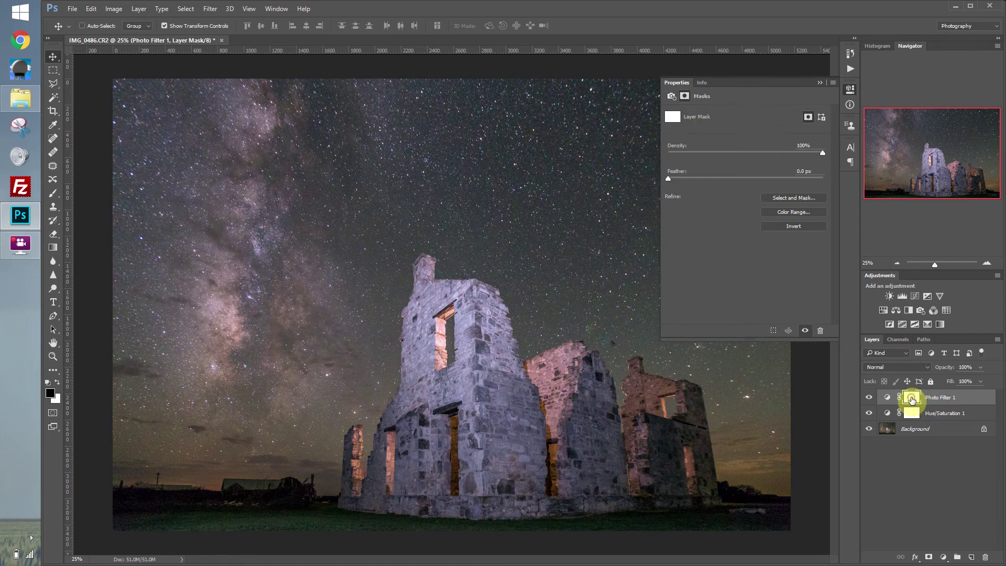
Mask the cooling off the ruins with a 500 px fully soft brush.
click(53, 194)
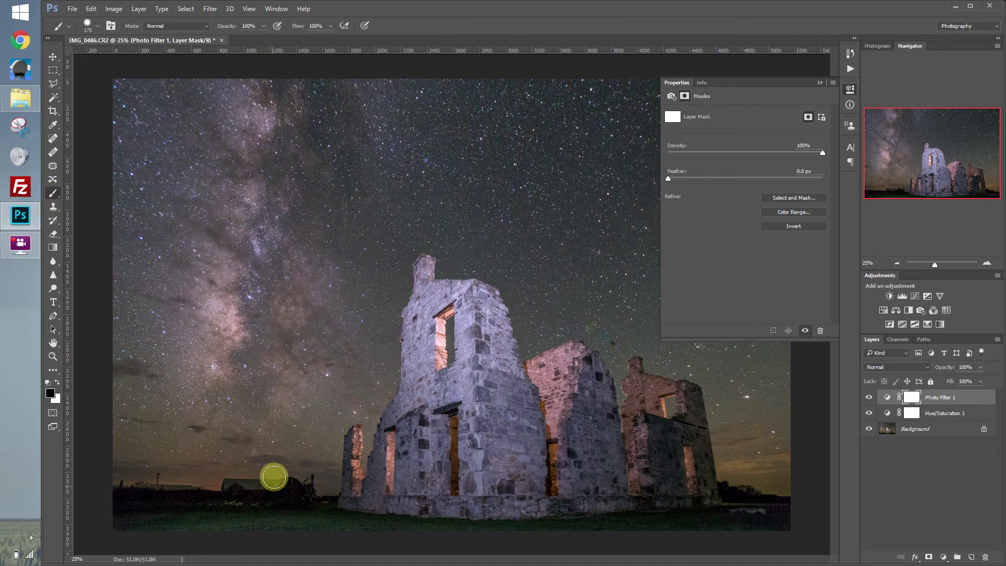
key(bracketright)
key(bracketright)
key(bracketright)
key(bracketright)
key(bracketright)
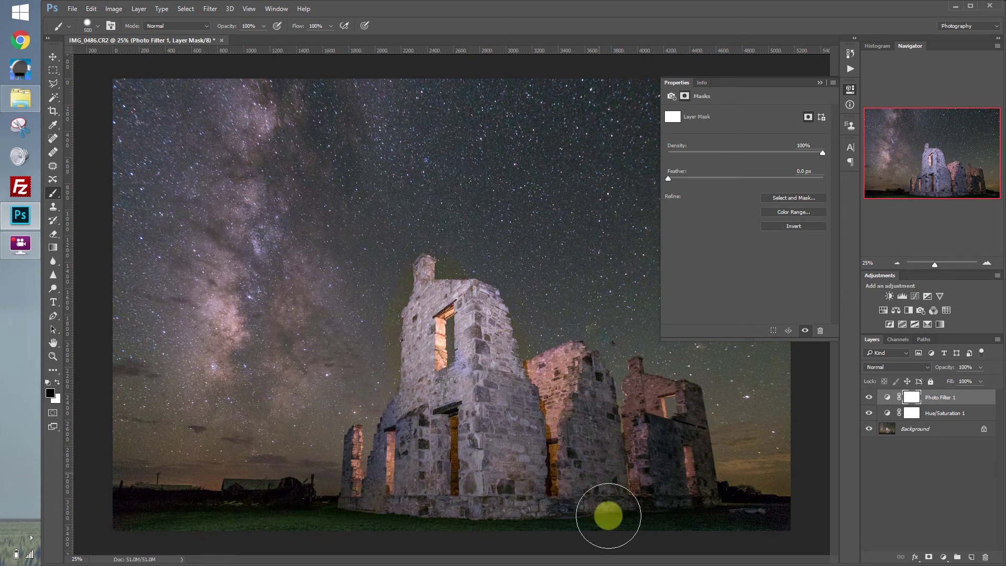
drag(649, 468, 718, 529)
right_click(233, 244)
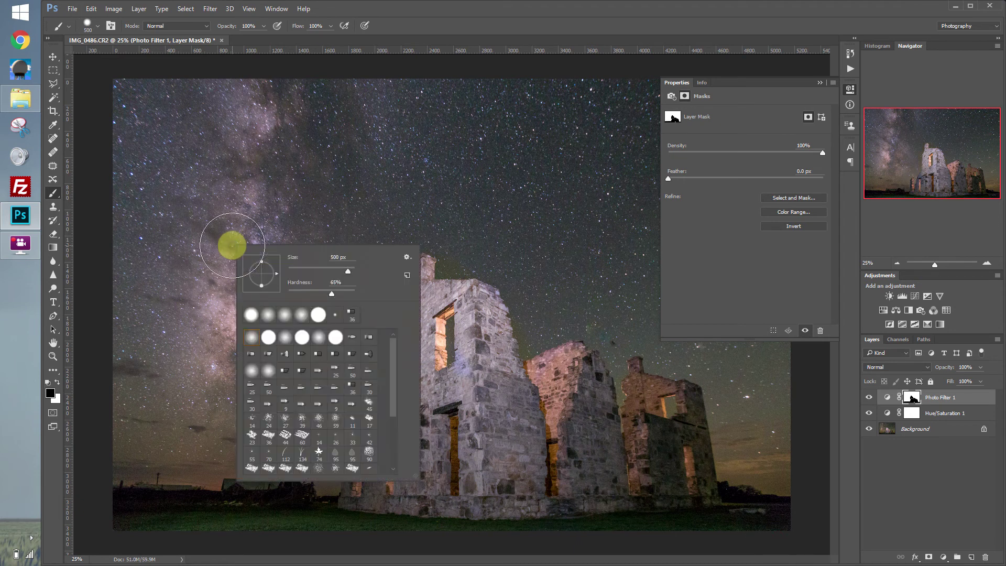
click(288, 290)
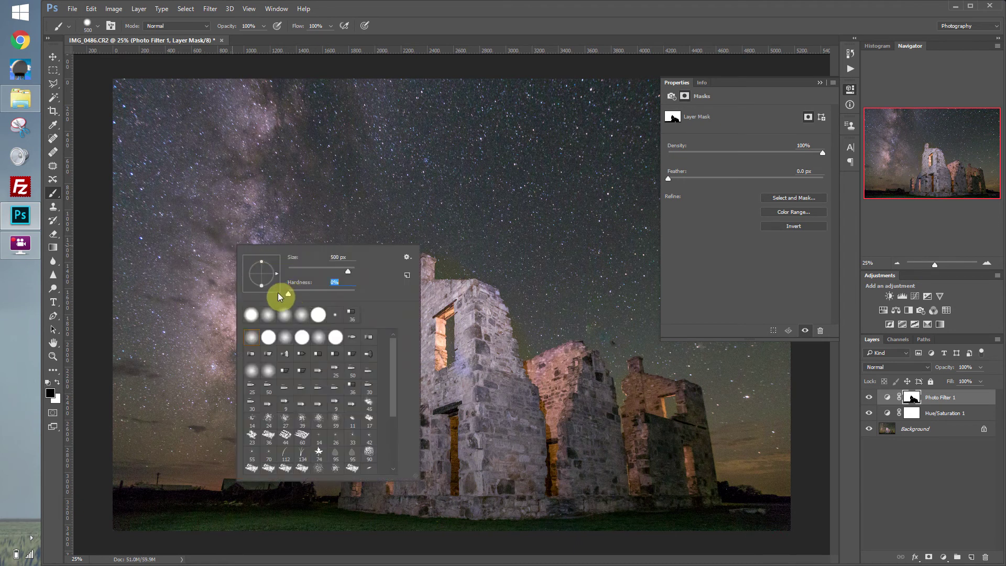
key(Return)
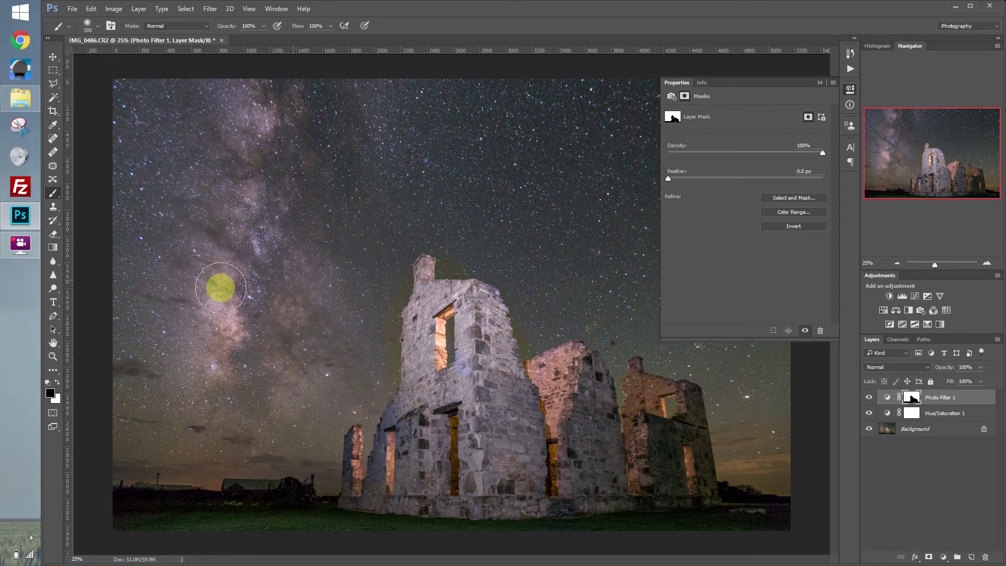
Paint white with a 200 px brush to restore cooling near the chimney top and lower-right sky.
click(56, 383)
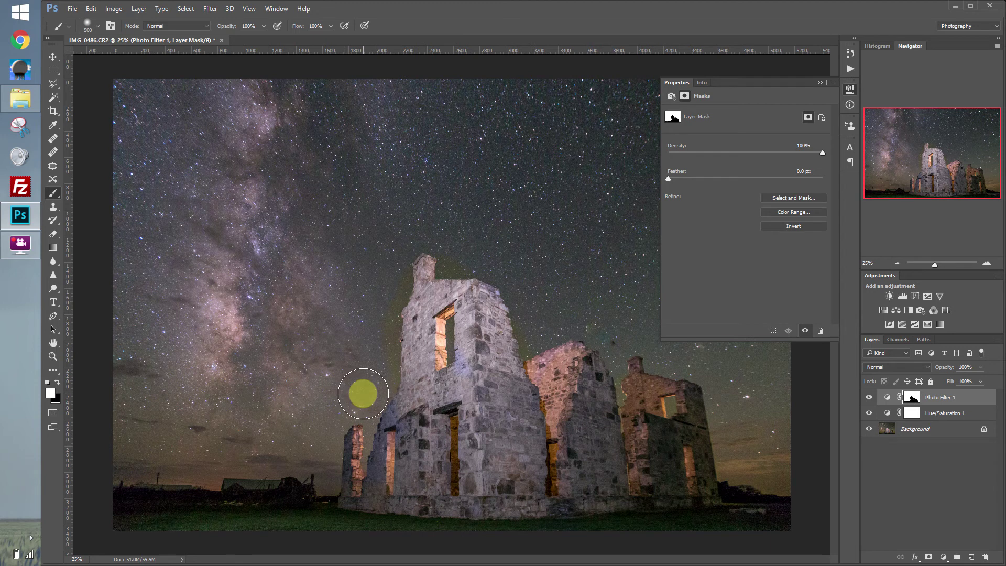
key(bracketleft)
key(bracketleft)
key(bracketleft)
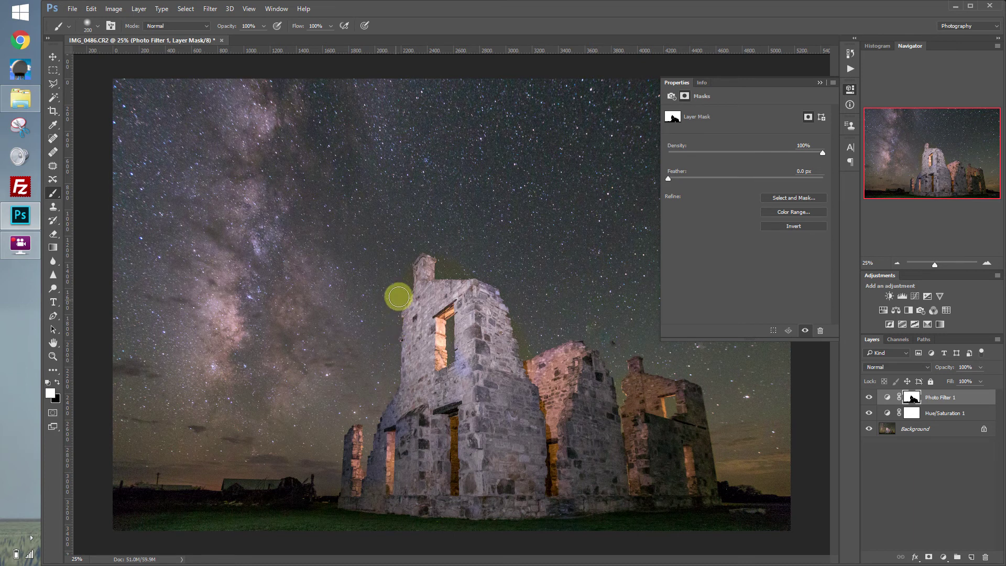
click(404, 270)
mouse_move(404, 270)
mouse_down()
mouse_move(384, 279)
mouse_move(414, 244)
mouse_move(441, 245)
mouse_move(443, 268)
mouse_up()
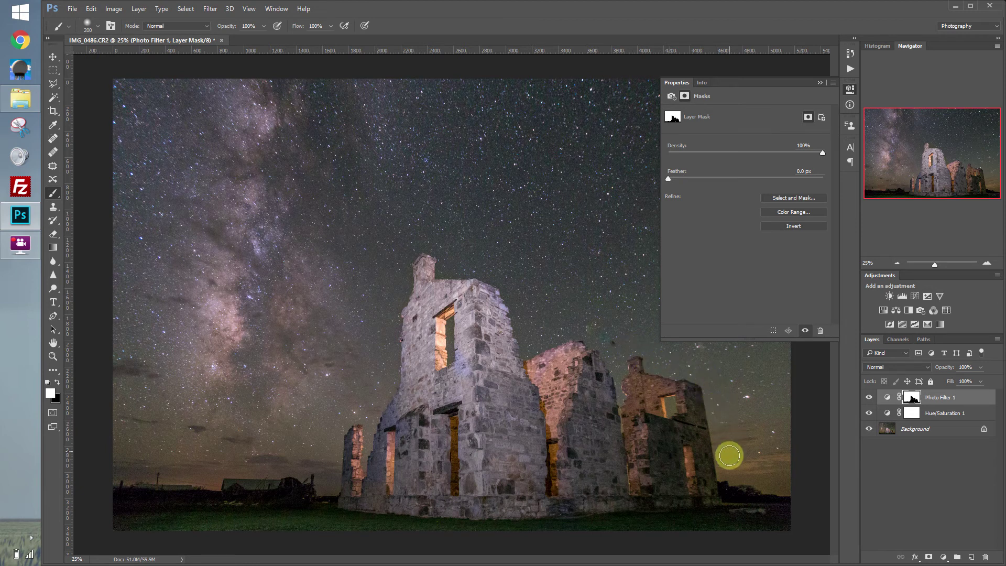
click(781, 487)
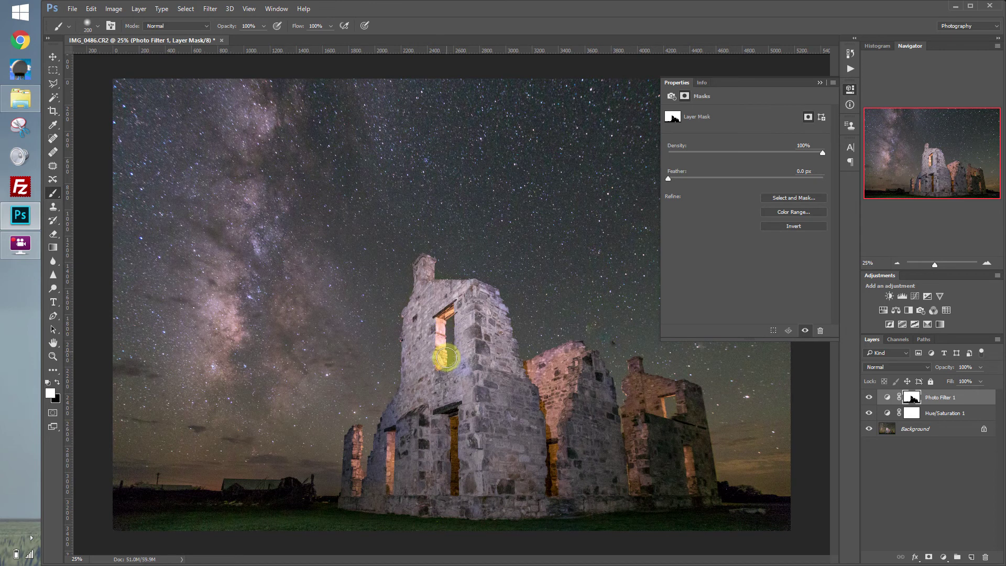
Compare the Photo Filter layer on and off, then lower its opacity to 74%.
click(865, 399)
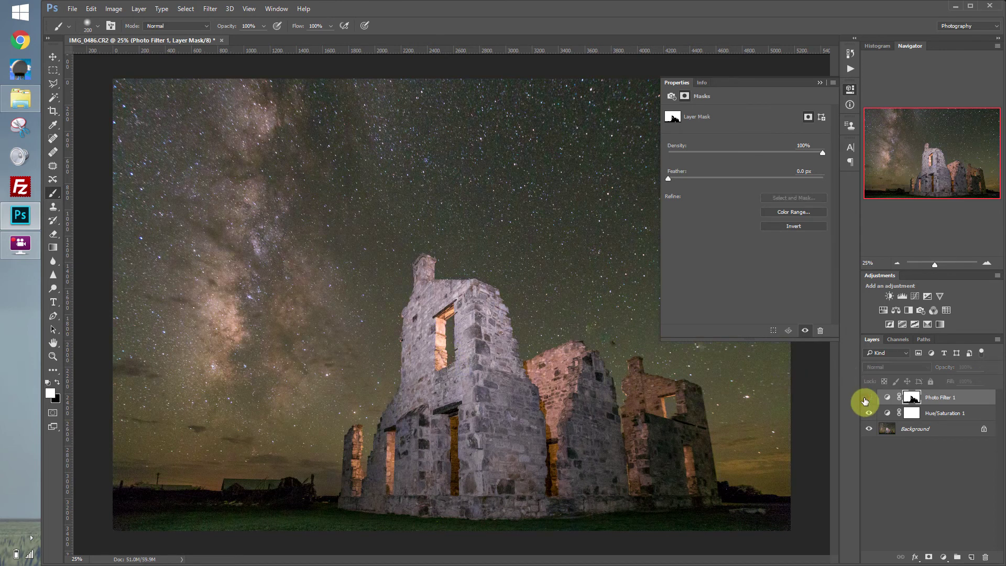
click(865, 399)
click(866, 399)
click(865, 399)
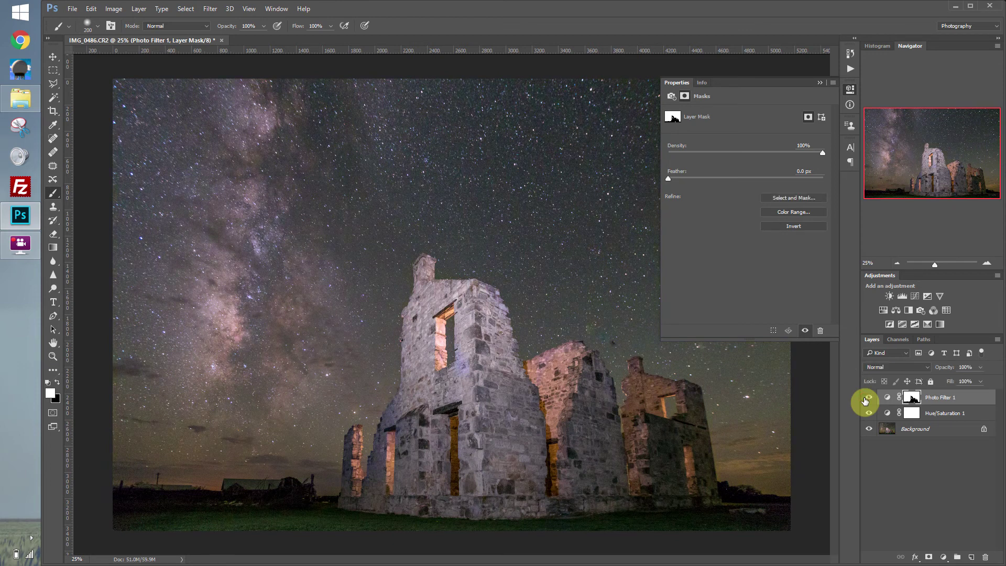
click(980, 368)
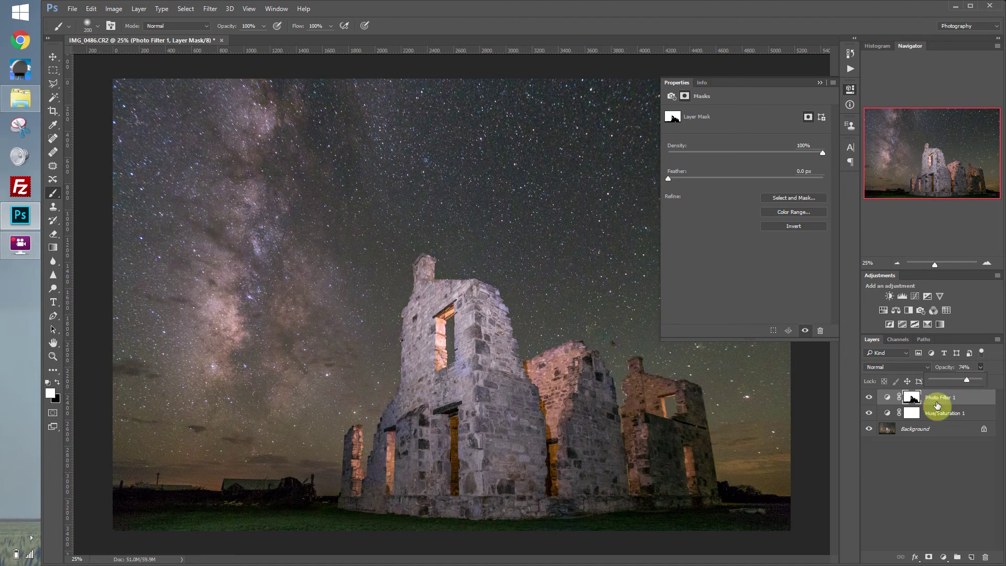
Add a Levels adjustment with the black point at 16 and the white point eased to about 238.
click(903, 294)
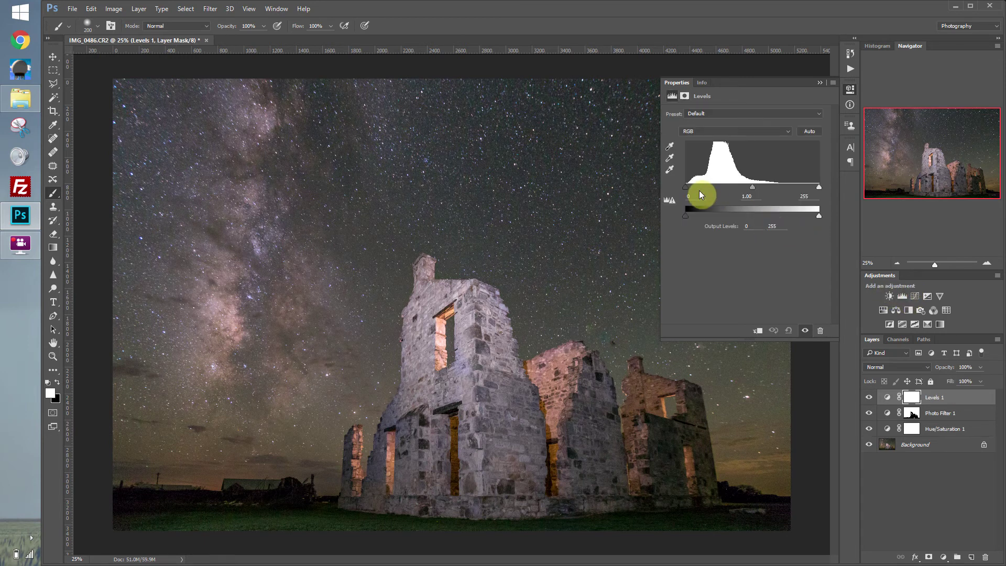
drag(684, 189, 694, 189)
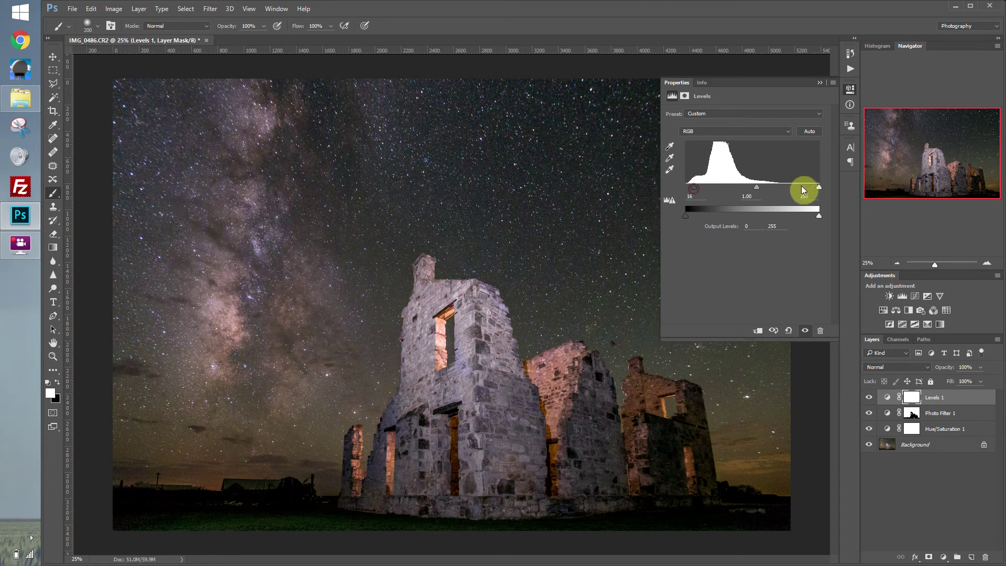
drag(815, 189, 800, 187)
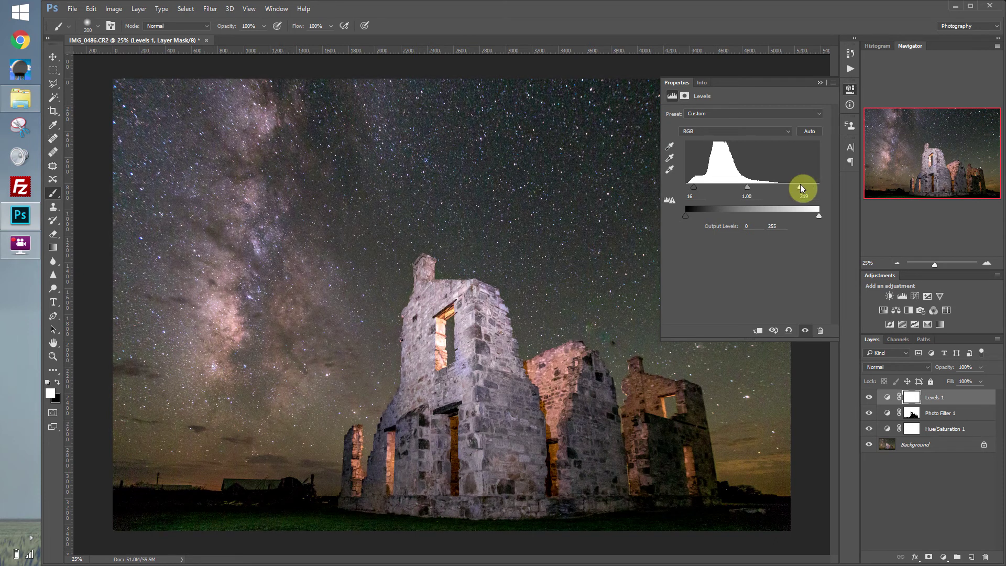
drag(794, 184, 810, 183)
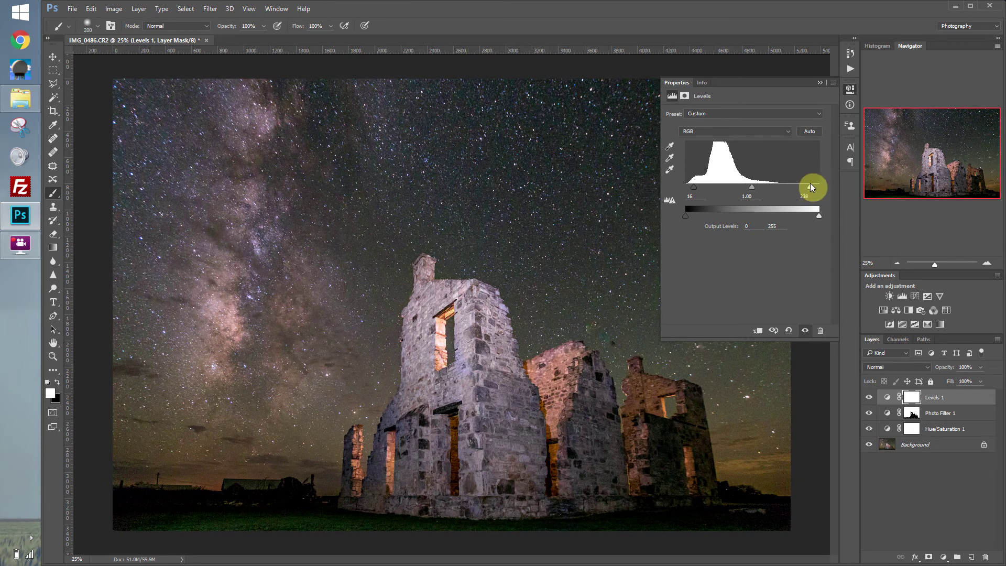
click(821, 84)
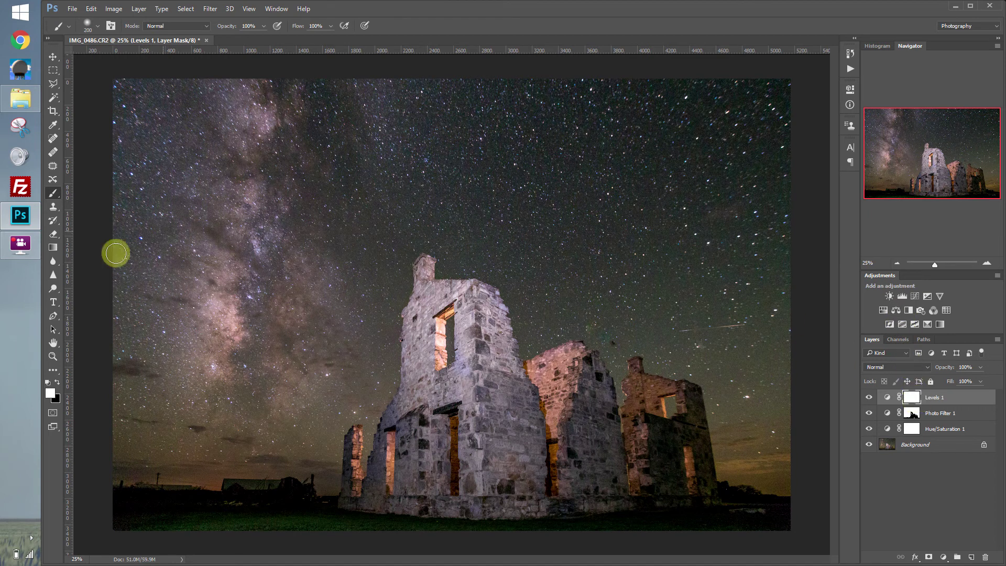
Paint black on the Levels mask with a 500 px brush over the lower right ruin.
click(50, 385)
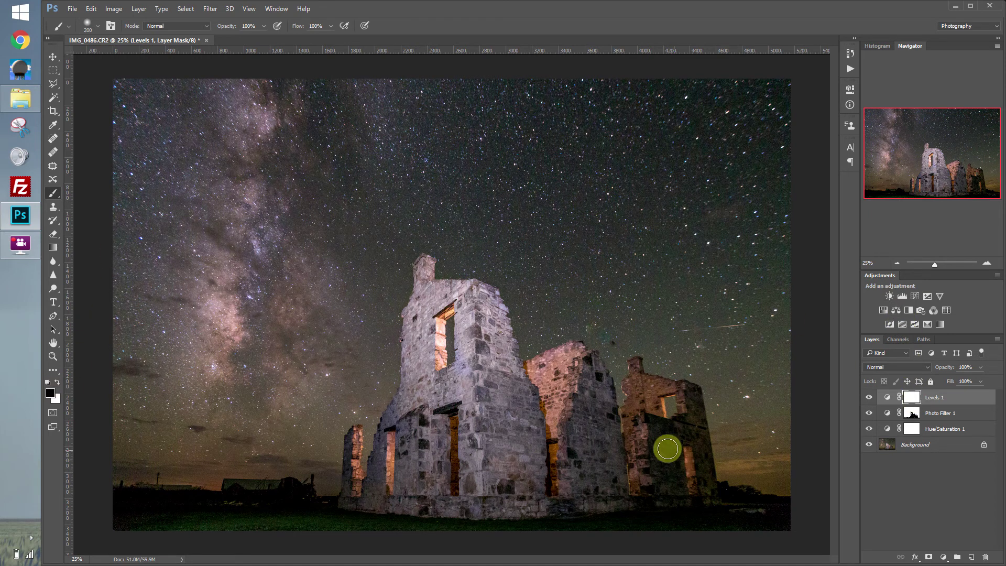
key(bracketright)
key(bracketright)
key(bracketright)
key(bracketright)
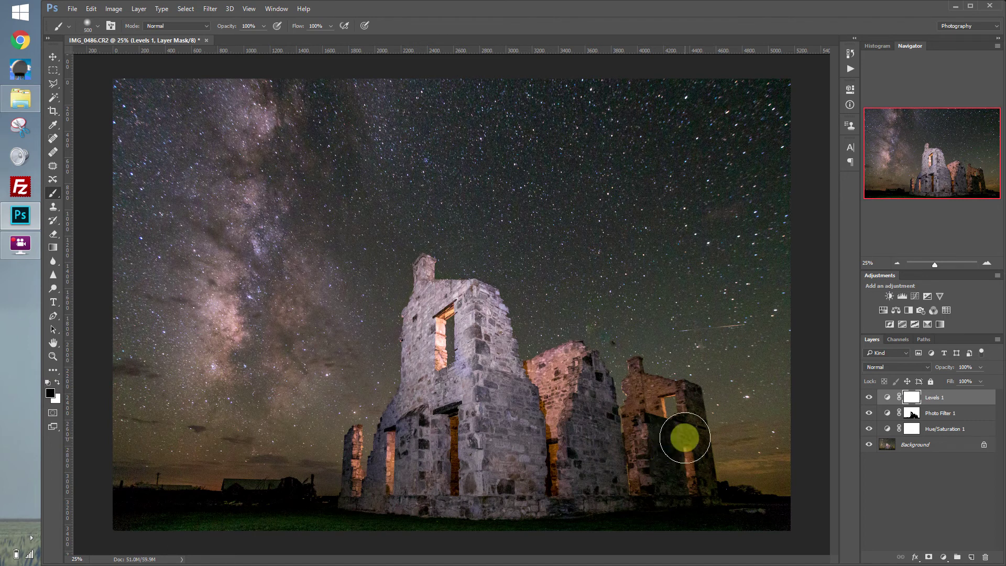
mouse_move(671, 445)
mouse_down()
mouse_move(664, 471)
mouse_move(716, 513)
mouse_move(755, 525)
mouse_move(496, 531)
mouse_move(460, 477)
mouse_move(449, 348)
mouse_move(438, 336)
mouse_up()
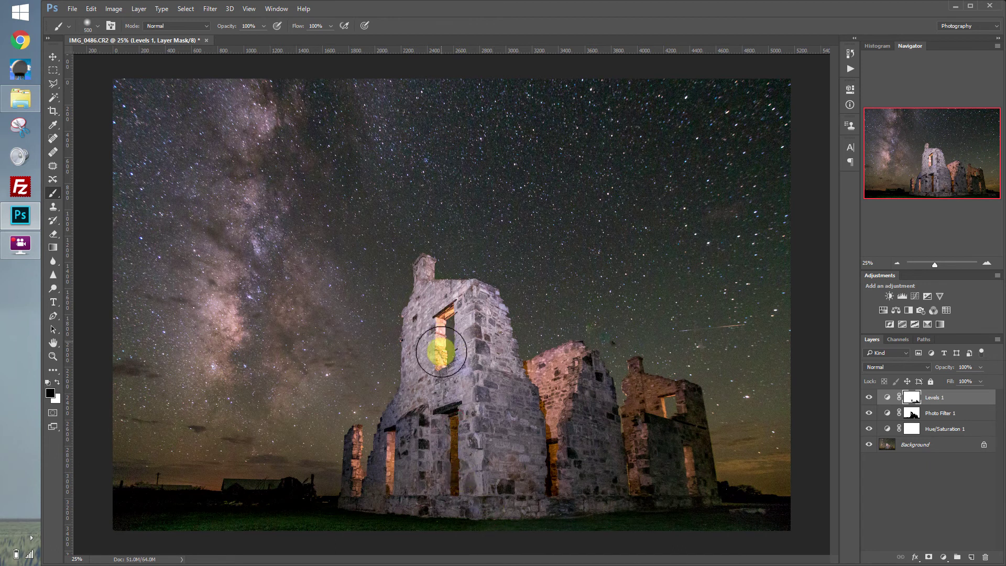
Compare the Levels effect, then merge all visible layers and duplicate the result onto a new layer.
click(870, 399)
click(869, 399)
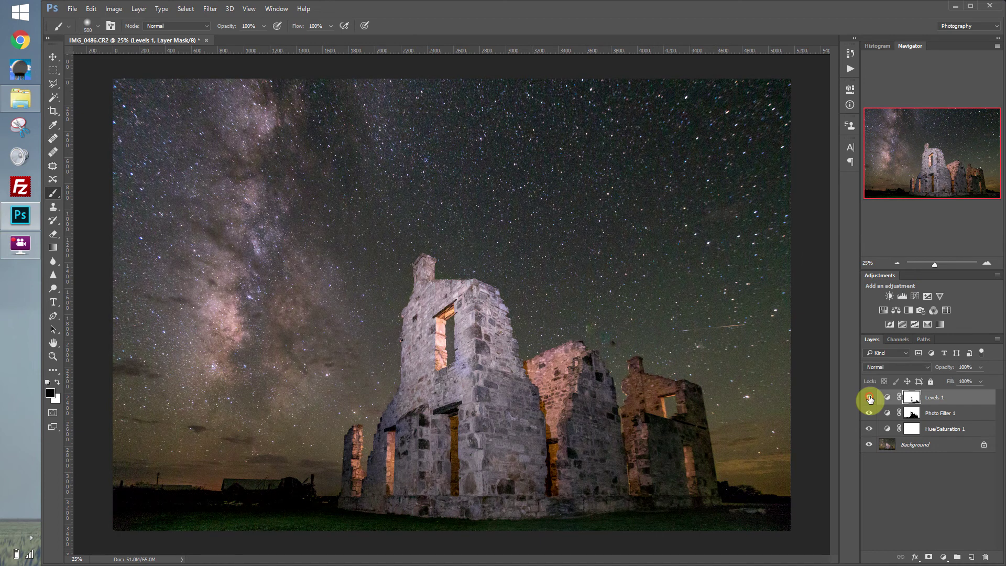
click(870, 399)
click(870, 399)
key(ctrl+shift+e)
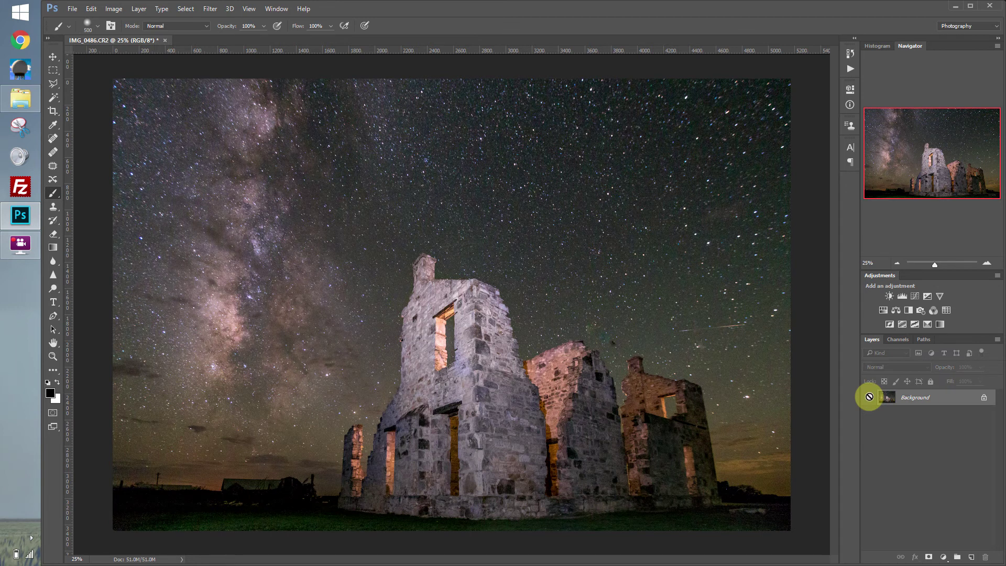
key(ctrl+j)
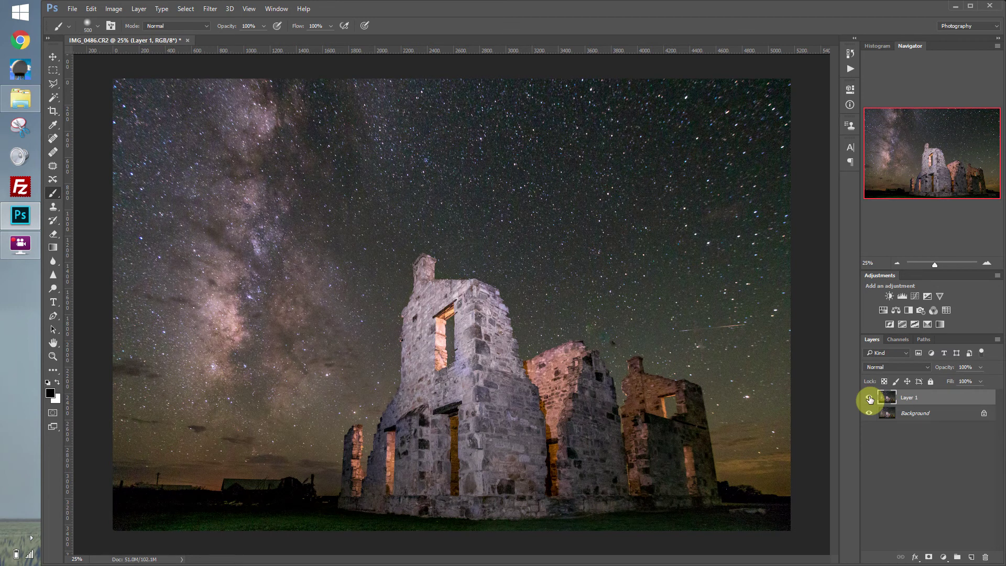
Dodge the Milky Way core (Highlights, 15%) and set the layer to 52% opacity.
click(54, 286)
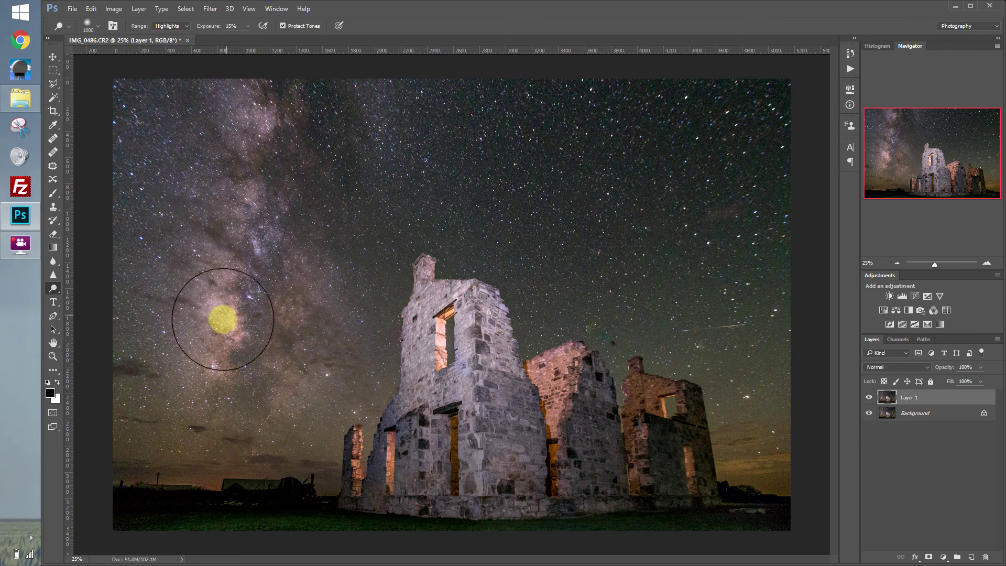
mouse_move(218, 353)
mouse_down()
mouse_move(209, 395)
mouse_move(229, 173)
mouse_move(252, 105)
mouse_move(240, 113)
mouse_move(321, 353)
mouse_move(319, 260)
mouse_move(309, 328)
mouse_move(345, 166)
mouse_move(346, 101)
mouse_move(281, 438)
mouse_move(348, 370)
mouse_move(946, 444)
mouse_up()
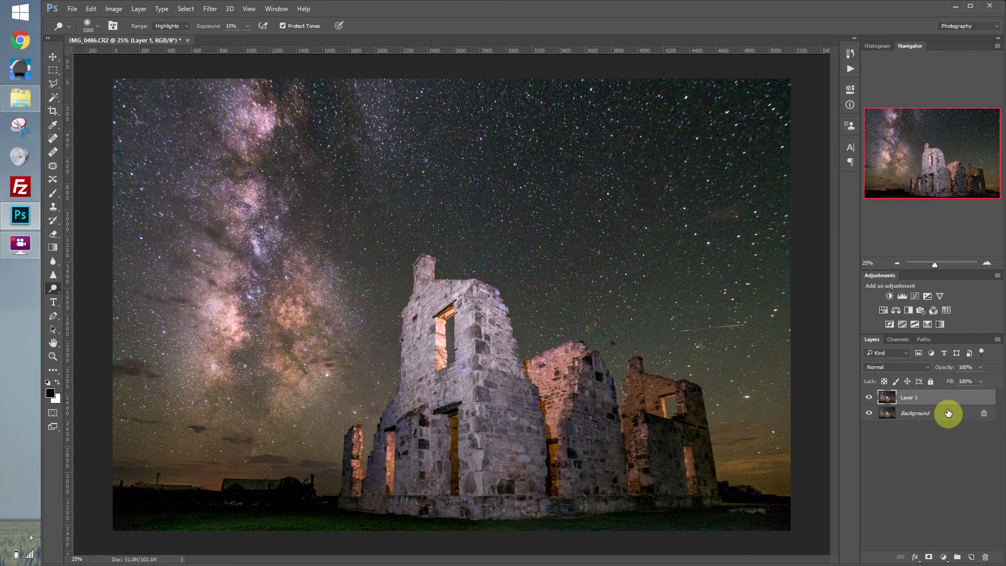
click(980, 368)
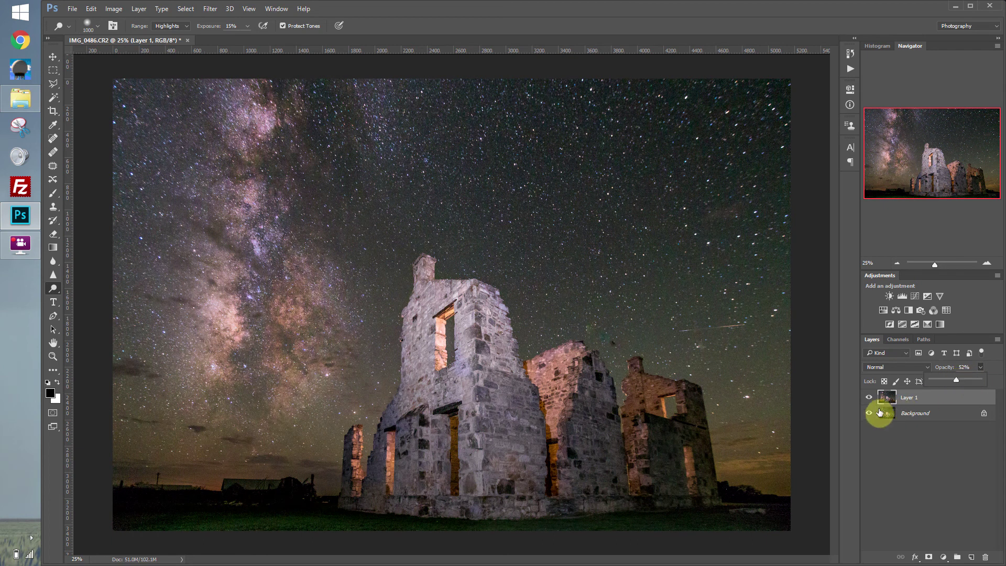
click(868, 398)
click(867, 401)
click(867, 401)
click(866, 401)
Merge the dodged layer, duplicate the Background, and burn the shadowy sky around the Milky Way.
key(ctrl+e)
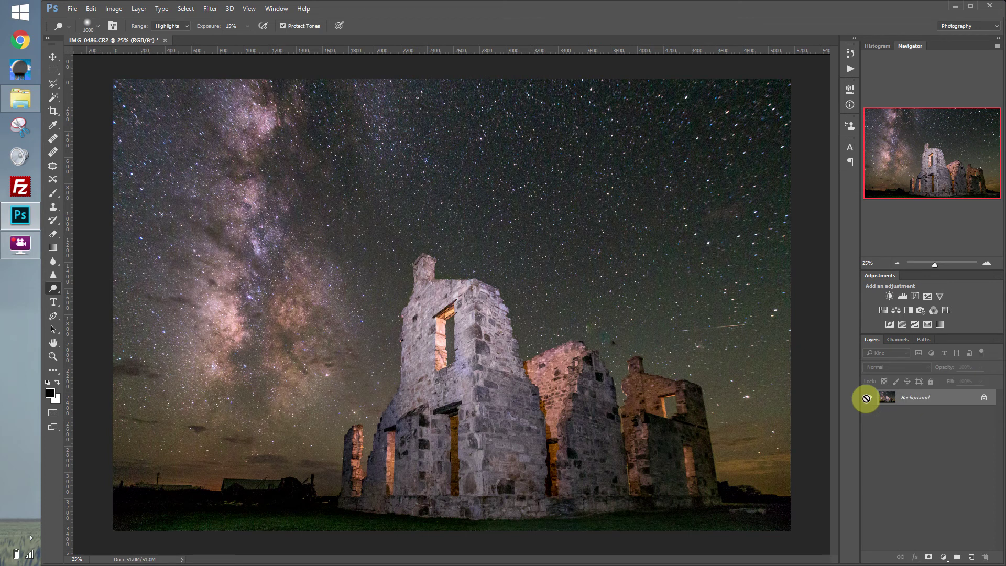
key(ctrl+j)
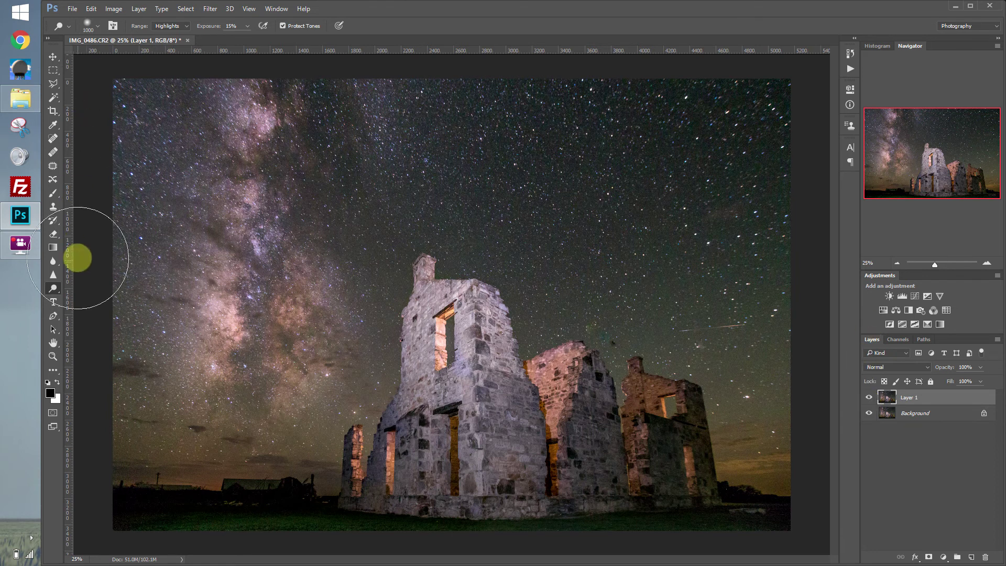
right_click(62, 292)
click(83, 297)
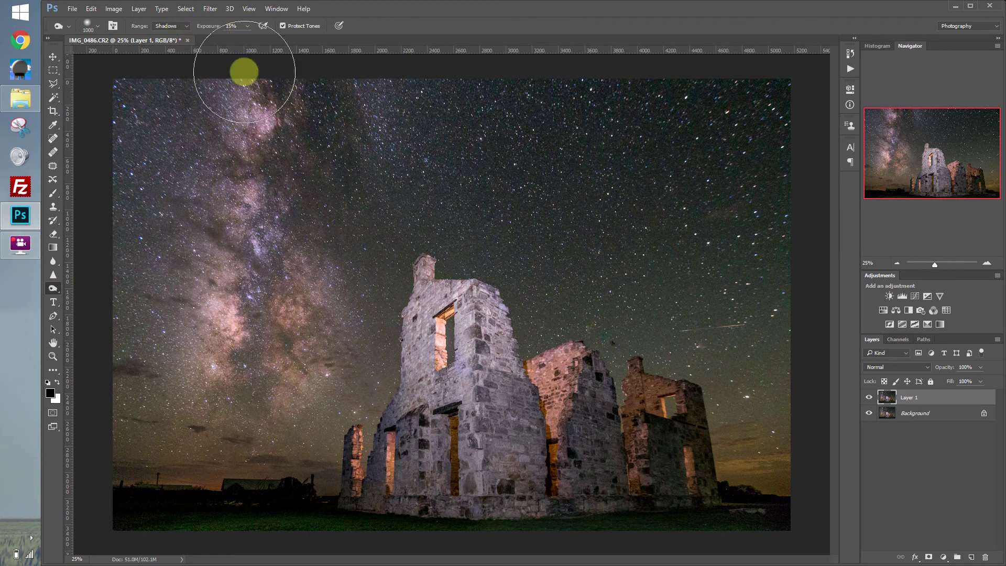
click(213, 184)
mouse_move(213, 184)
mouse_down()
mouse_move(305, 94)
mouse_move(258, 232)
mouse_move(252, 417)
mouse_move(324, 414)
mouse_move(96, 434)
mouse_move(237, 361)
mouse_move(946, 536)
mouse_move(752, 427)
mouse_move(781, 382)
mouse_move(772, 426)
mouse_move(952, 457)
mouse_up()
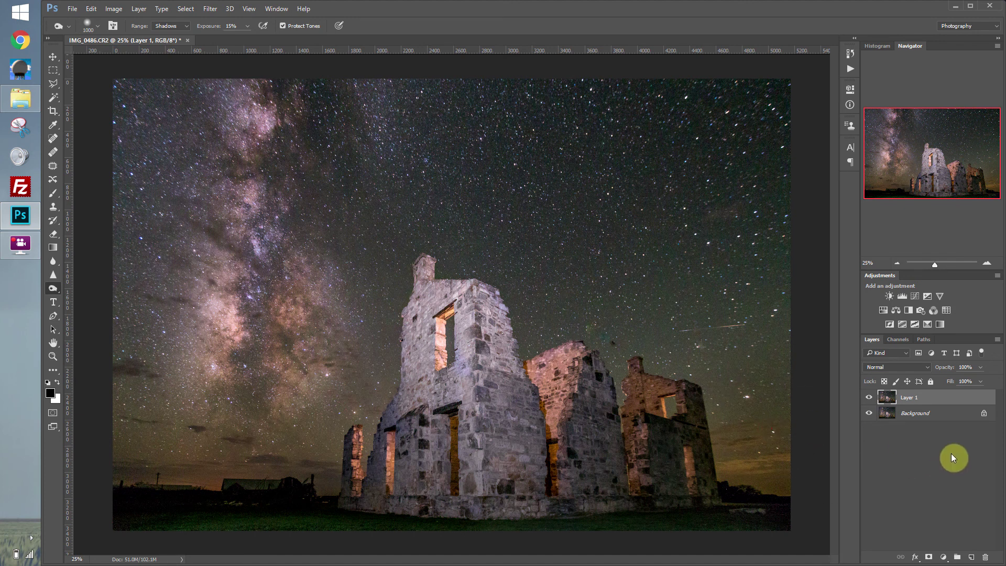
Compare the burned layer on and off, merge it down, and duplicate the Background again.
click(869, 401)
click(869, 401)
click(869, 402)
click(869, 401)
click(869, 401)
click(869, 401)
key(ctrl+e)
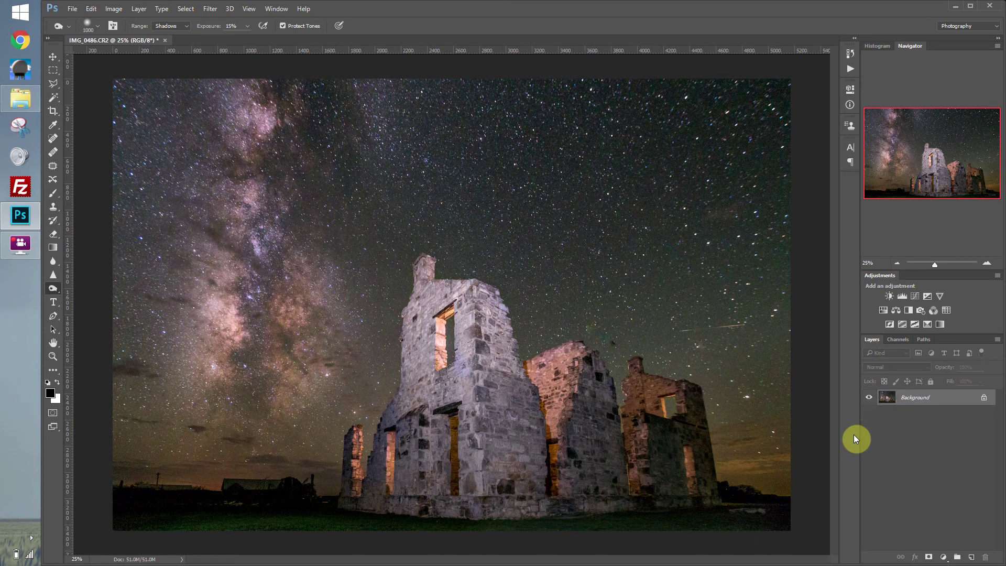
key(ctrl+j)
Saturate the Milky Way band with the Sponge tool (Saturate, Flow 50%, Vibrance).
right_click(56, 288)
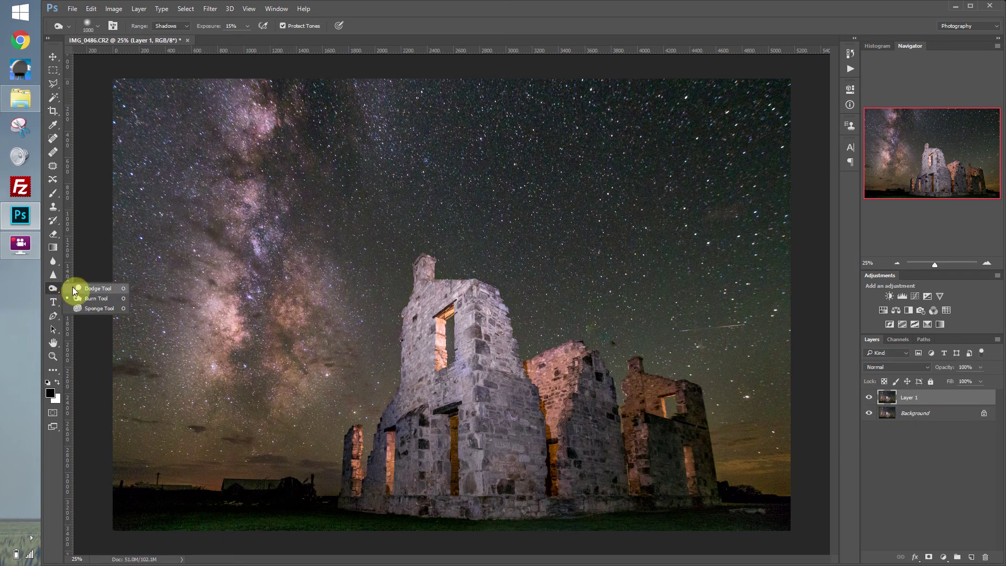
click(80, 309)
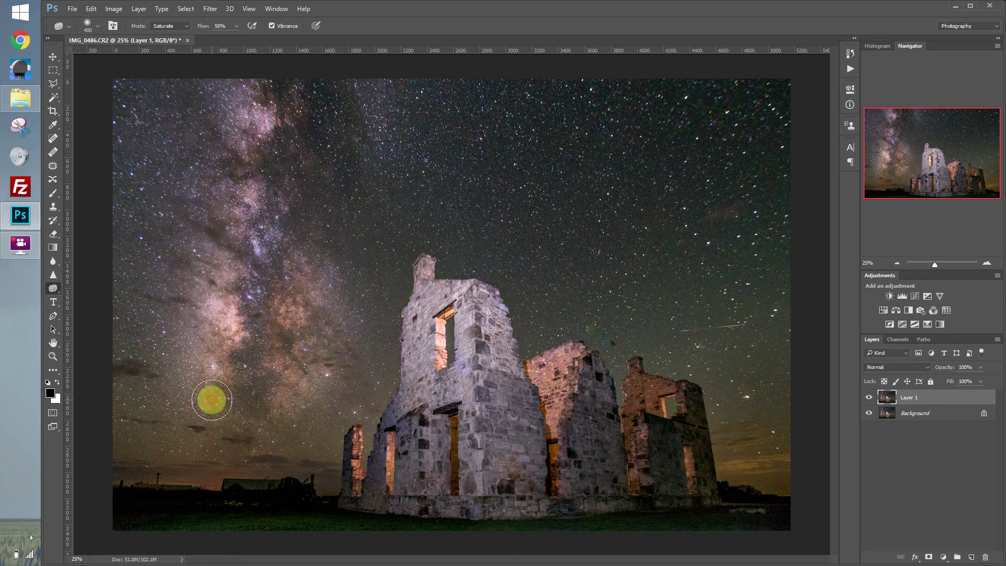
mouse_move(234, 294)
mouse_down()
mouse_move(247, 135)
mouse_move(279, 307)
mouse_up()
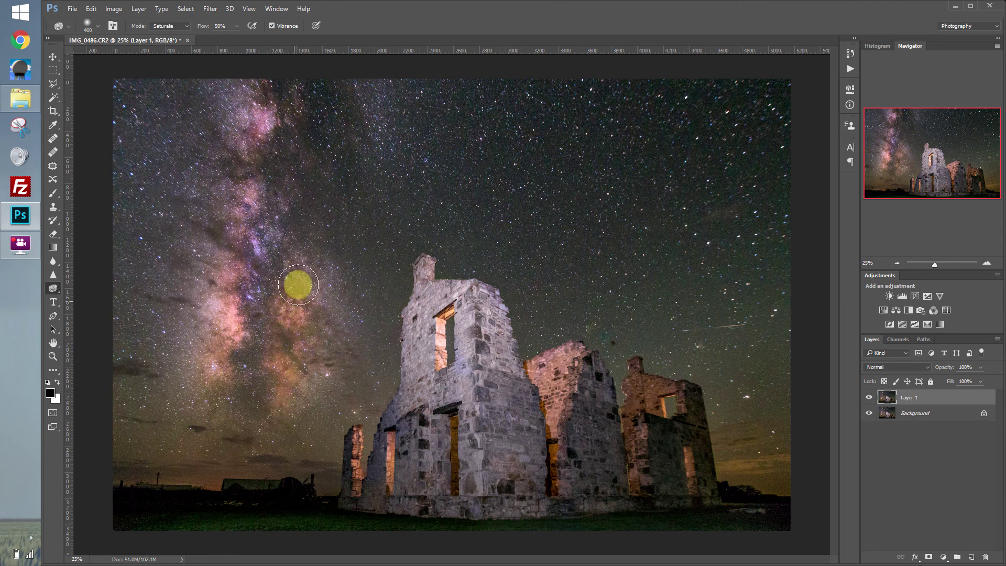
click(308, 85)
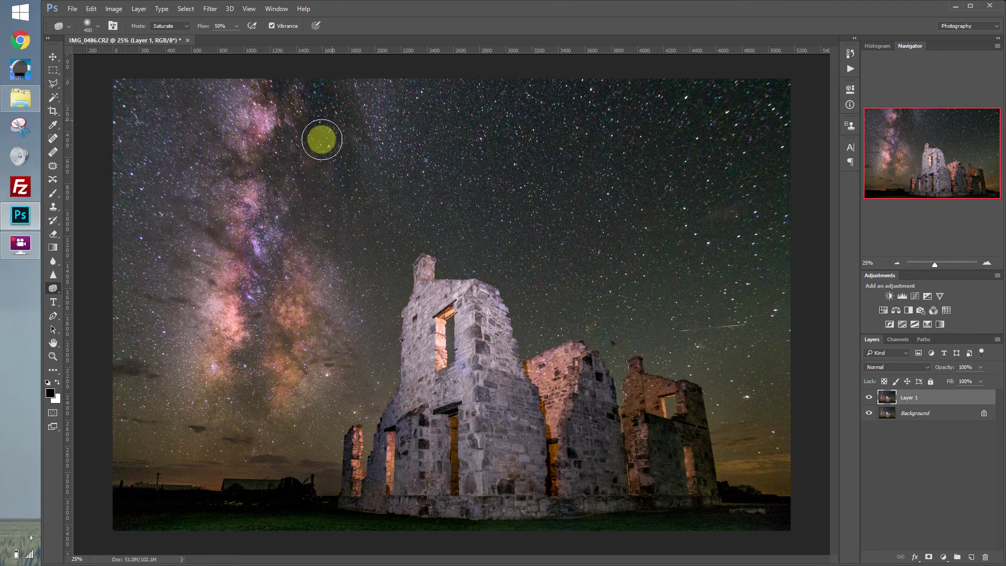
Compare the saturated layer, lower it to 50% opacity, and merge it into the Background.
click(870, 398)
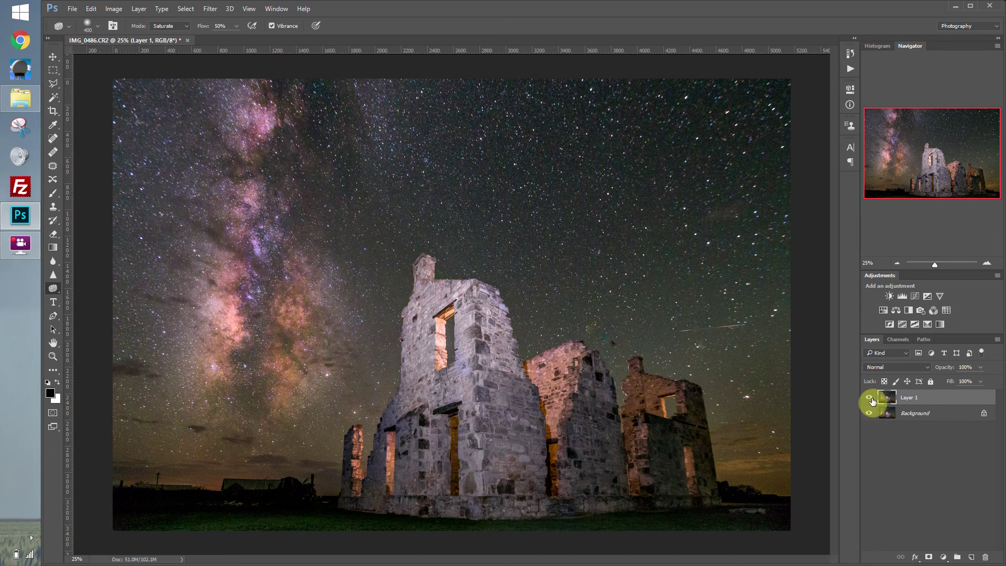
click(871, 399)
click(871, 399)
click(871, 399)
click(870, 400)
click(870, 399)
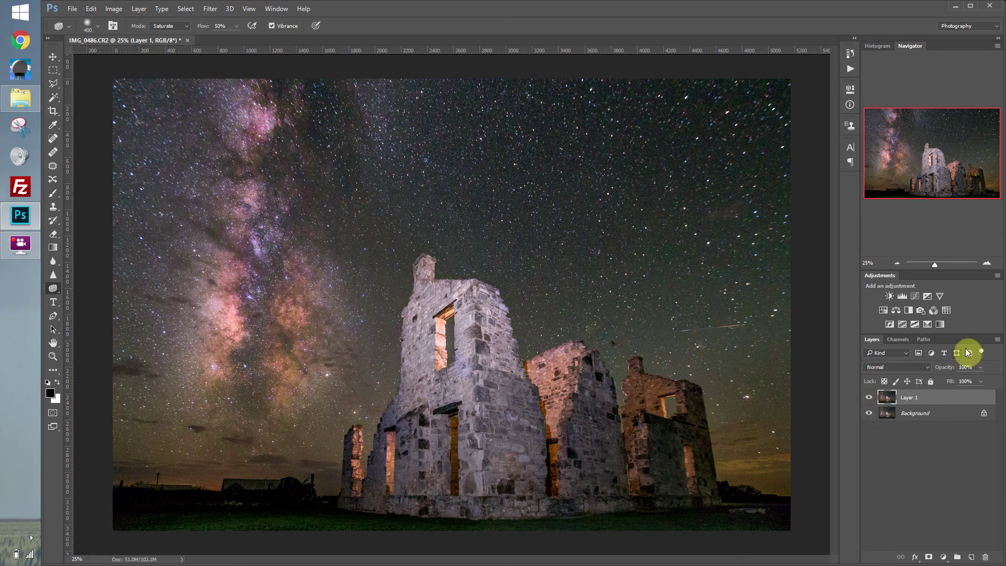
click(980, 367)
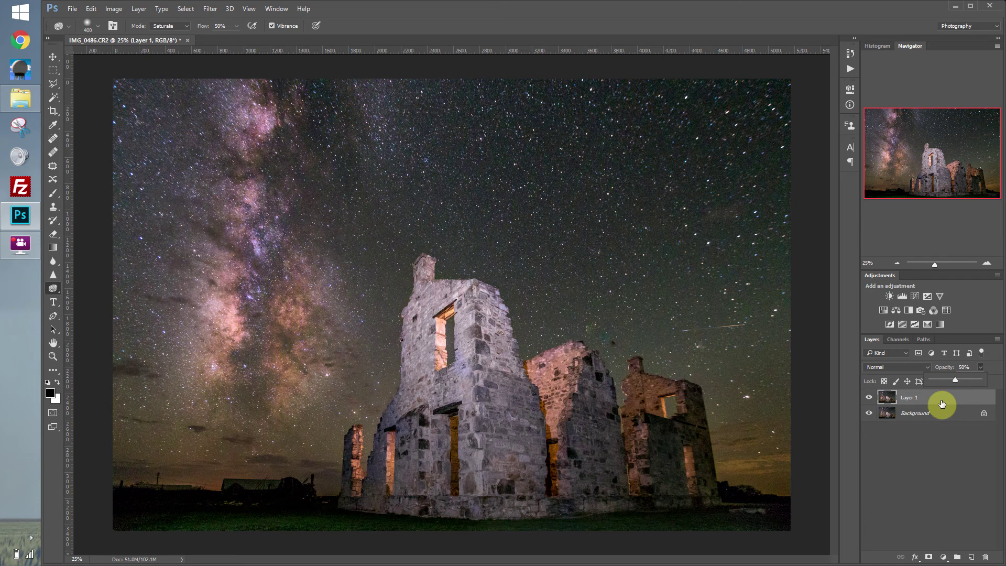
key(ctrl+e)
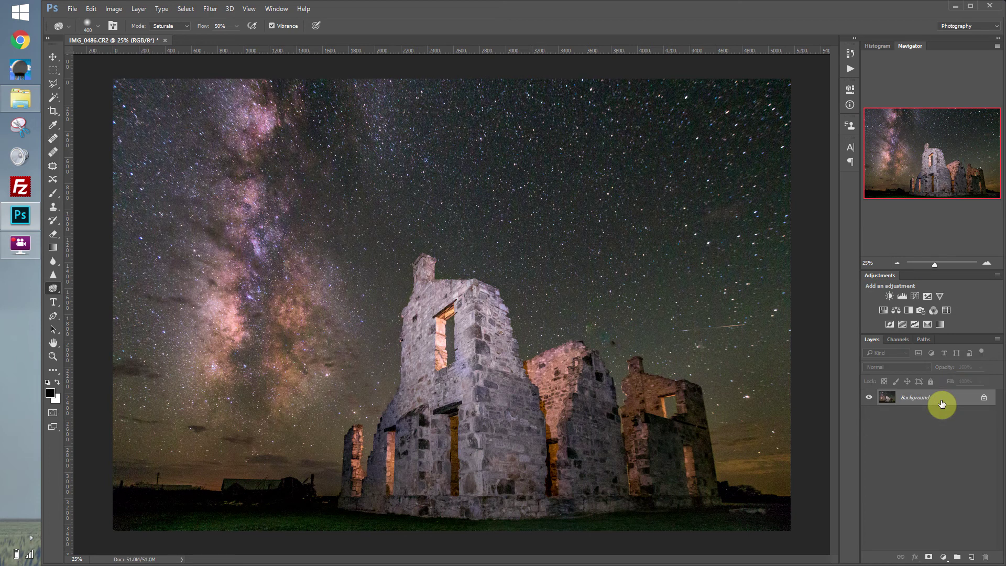
drag(941, 404, 940, 401)
Apply a High Pass filter to a Background copy and blend it as Overlay.
key(ctrl+j)
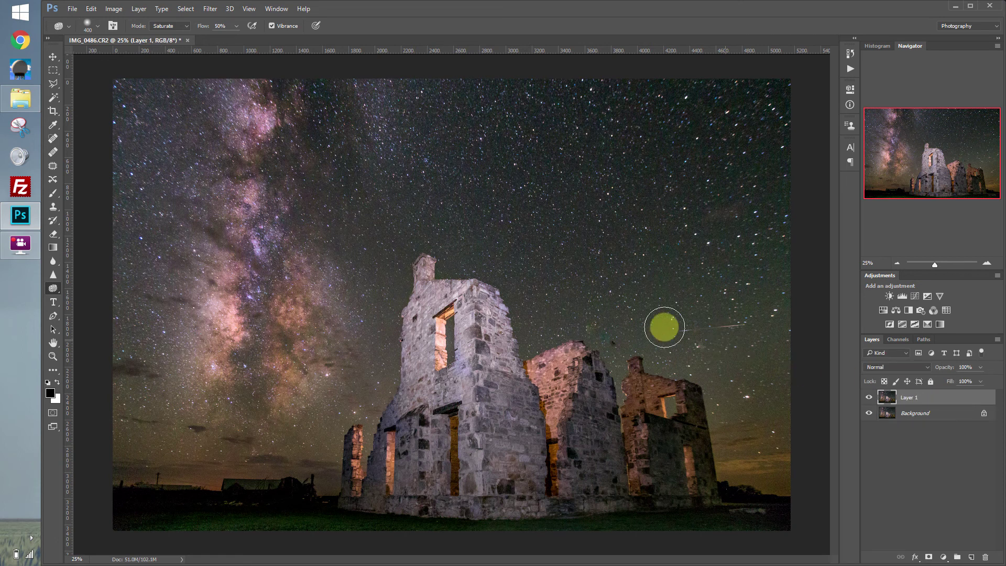
click(204, 10)
click(275, 264)
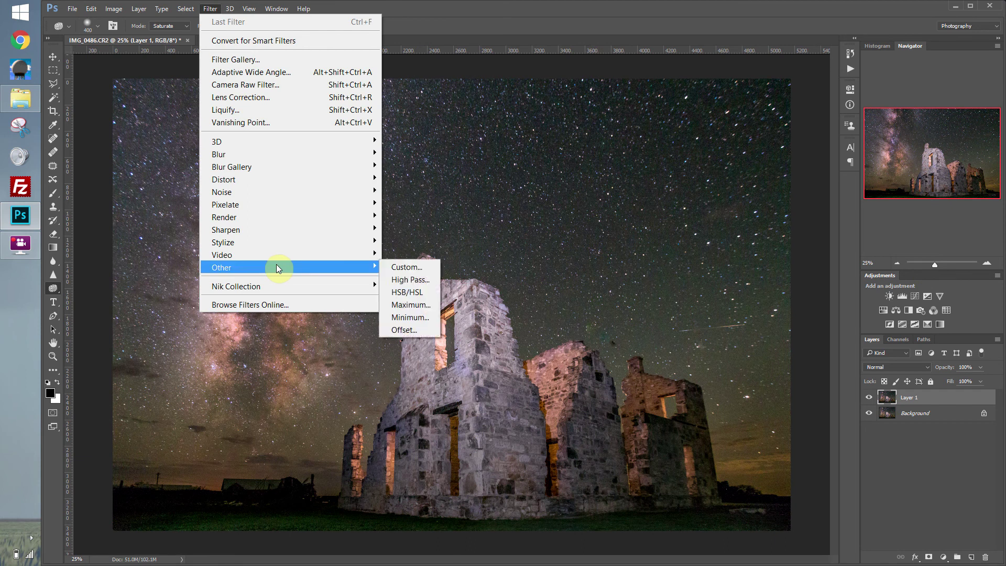
click(399, 281)
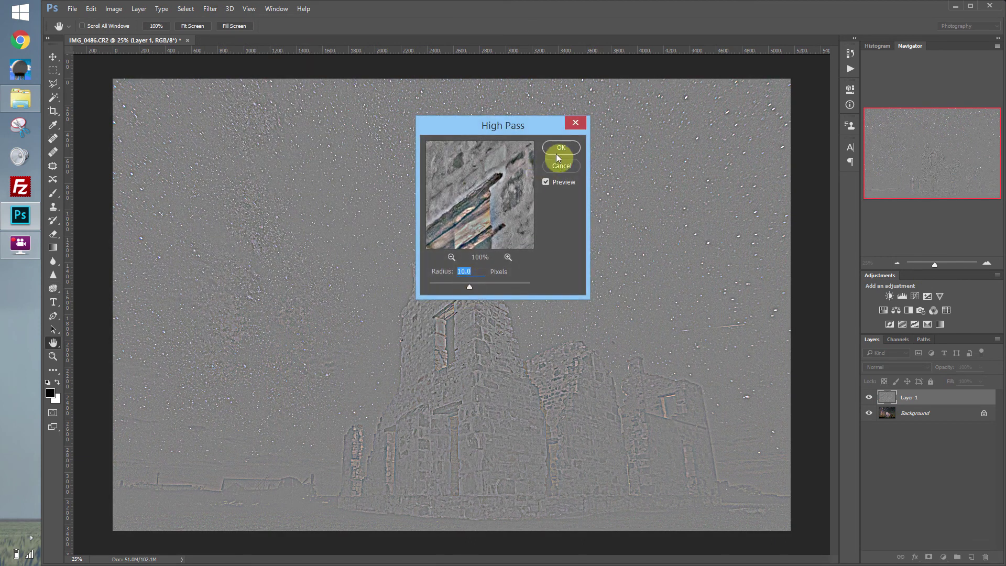
click(557, 156)
key(o)
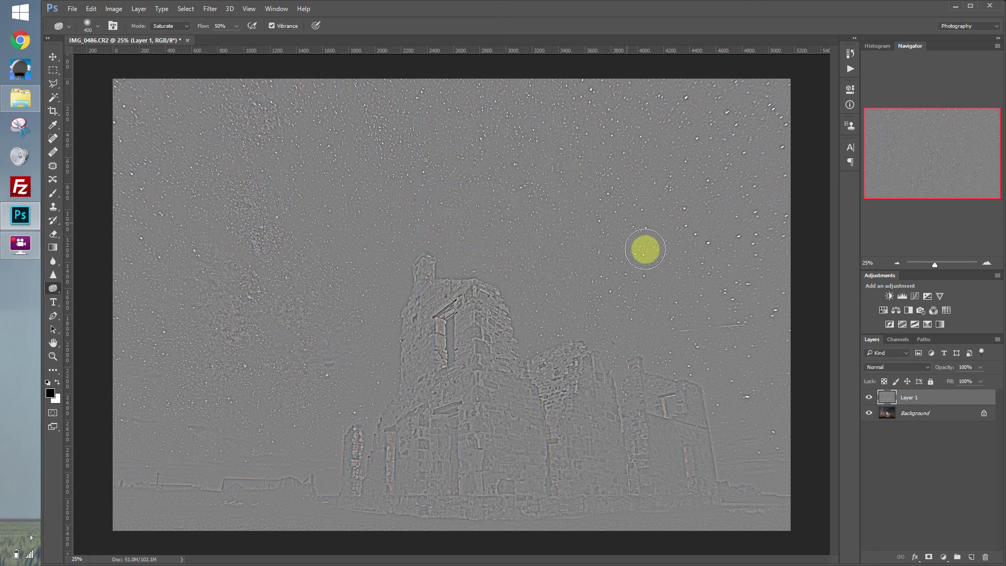
click(923, 373)
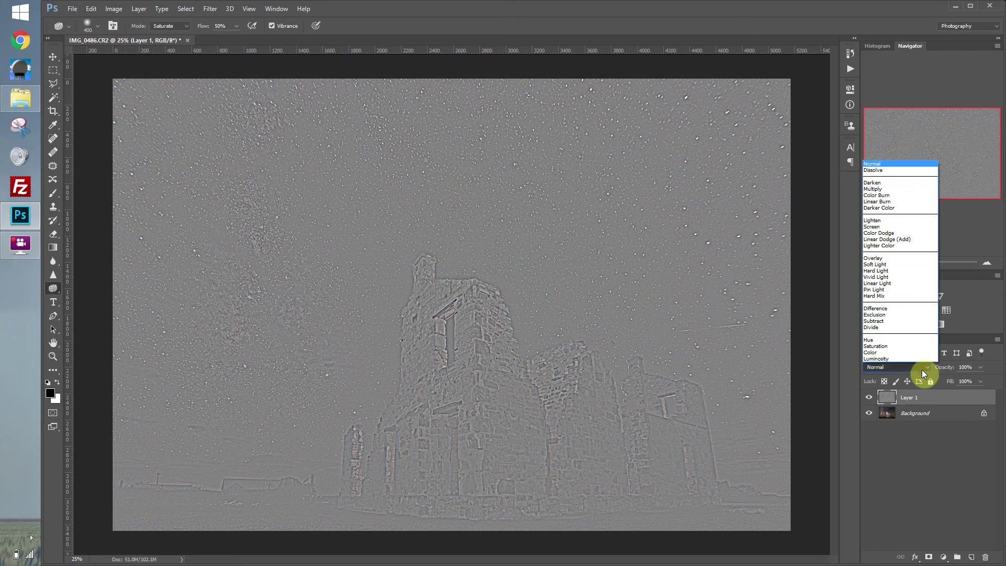
click(900, 259)
click(868, 402)
click(867, 402)
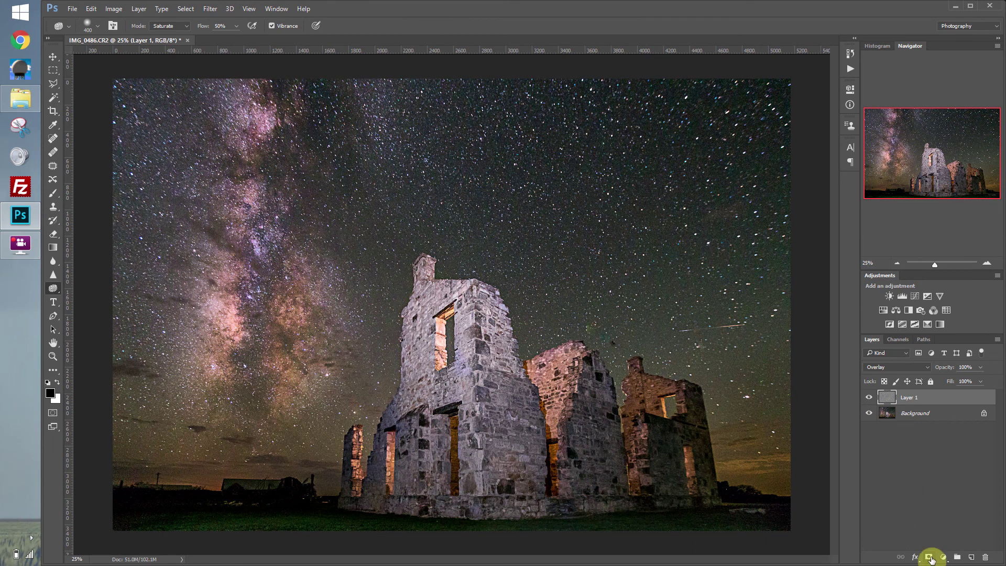
Mask the sharpening off the left, upper and right sky, set 57% opacity, and merge.
click(928, 557)
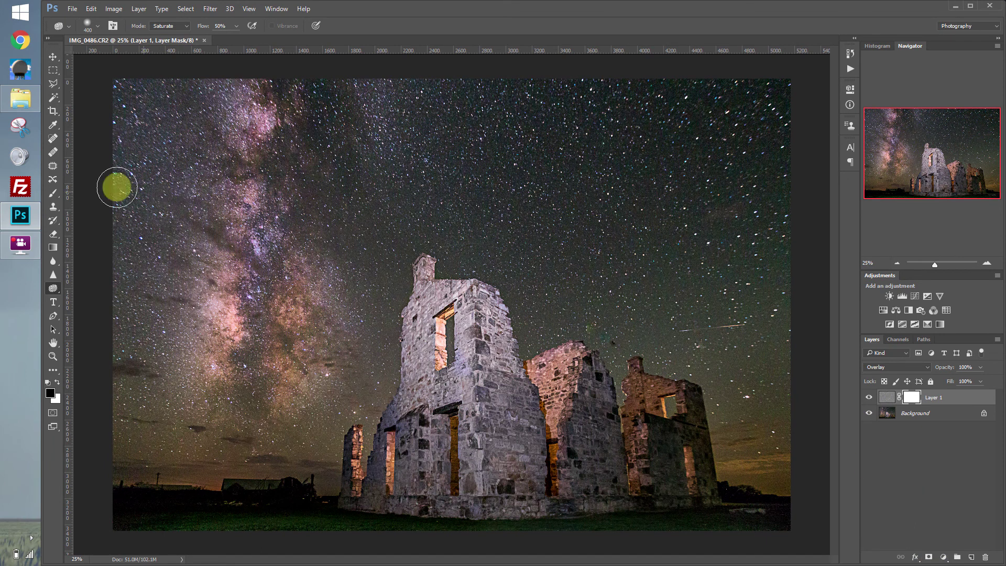
key(b)
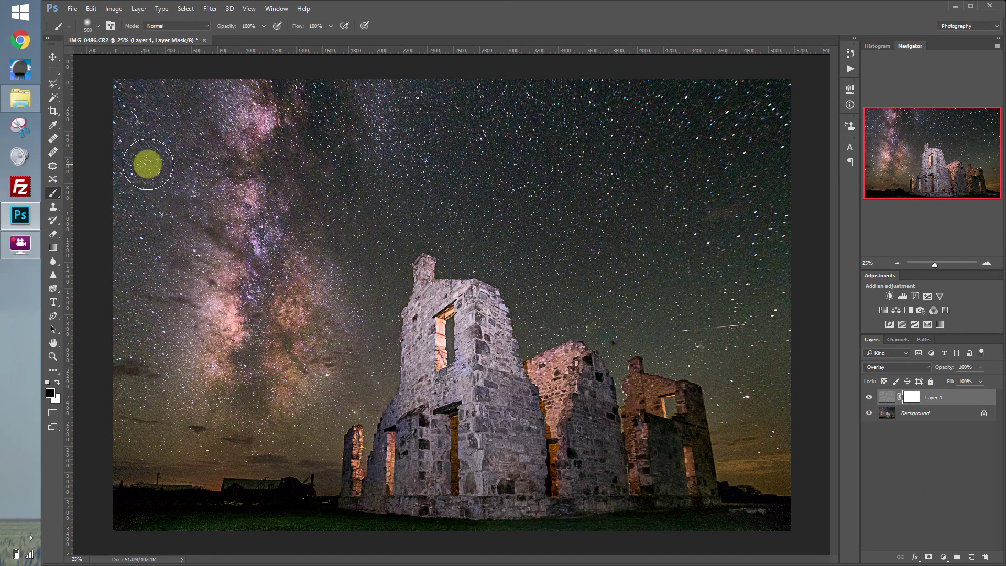
key(bracketright)
key(bracketright)
key(bracketright)
key(bracketright)
key(bracketright)
key(bracketright)
key(bracketright)
key(bracketright)
key(bracketright)
key(bracketright)
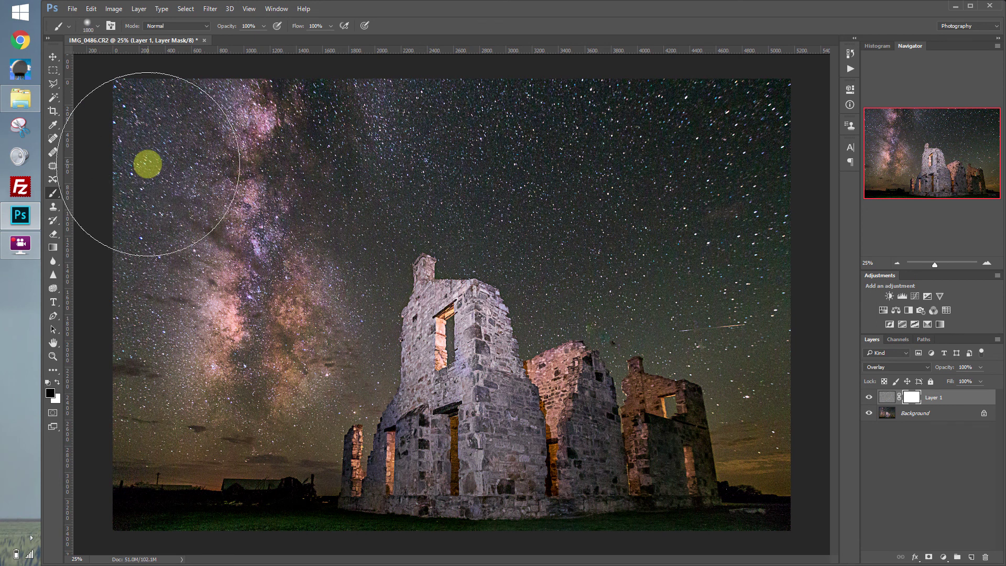
drag(146, 161, 126, 367)
mouse_move(446, 217)
mouse_down()
mouse_move(675, 265)
mouse_move(466, 134)
mouse_move(422, 89)
mouse_move(847, 166)
mouse_up()
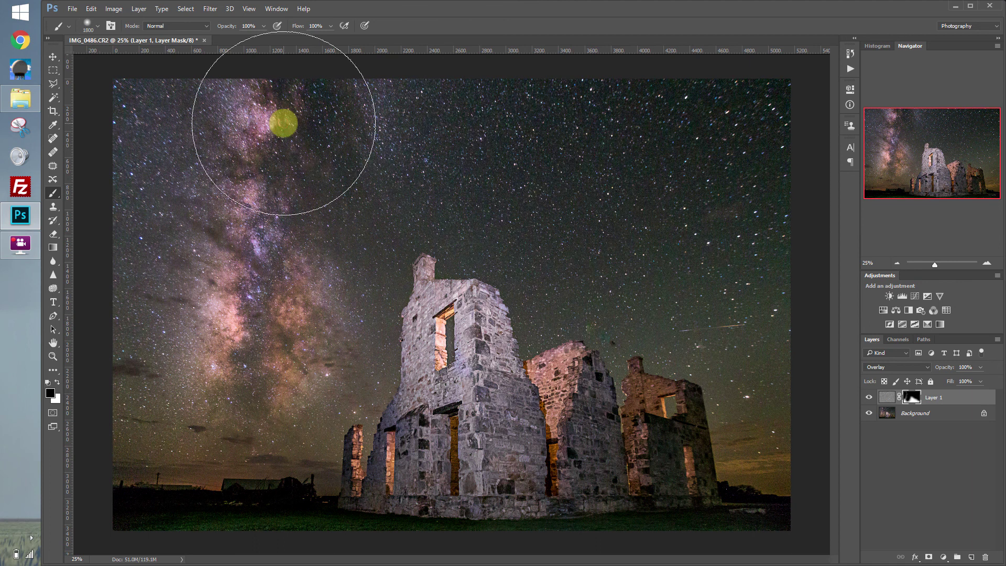
click(869, 400)
click(982, 369)
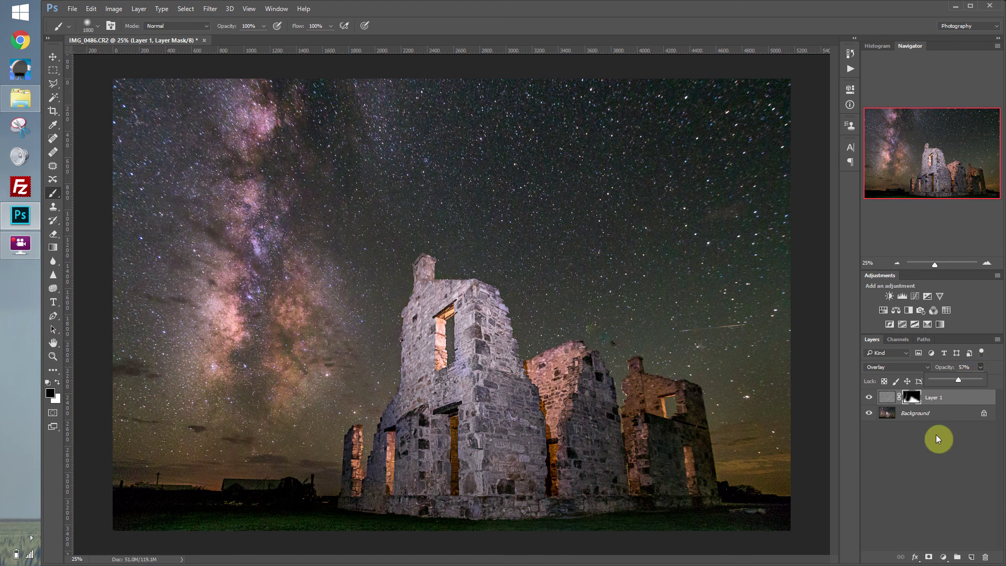
key(ctrl+shift+e)
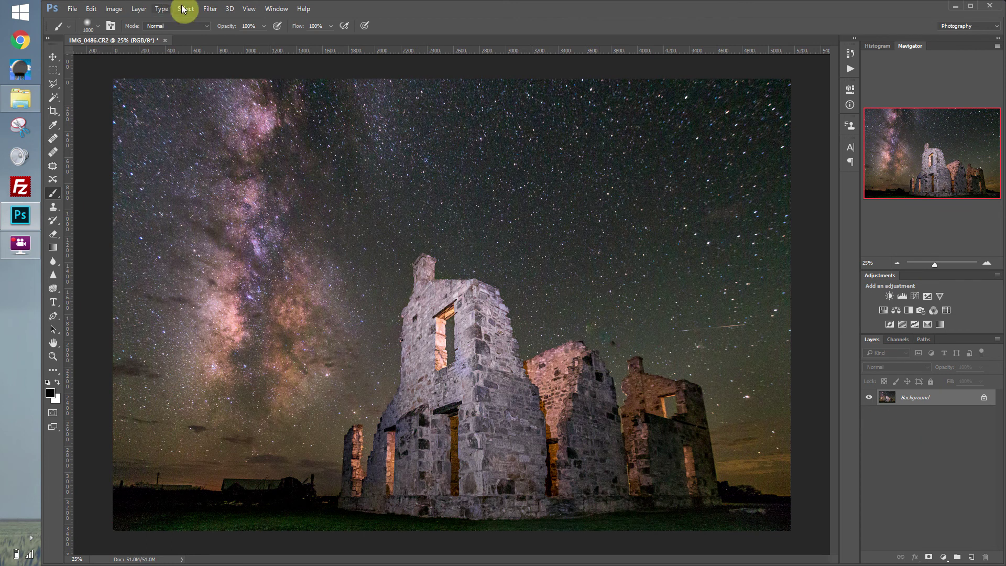
Run Dfine 2 with noise samples on the left sky, right sky and dark foreground.
click(211, 9)
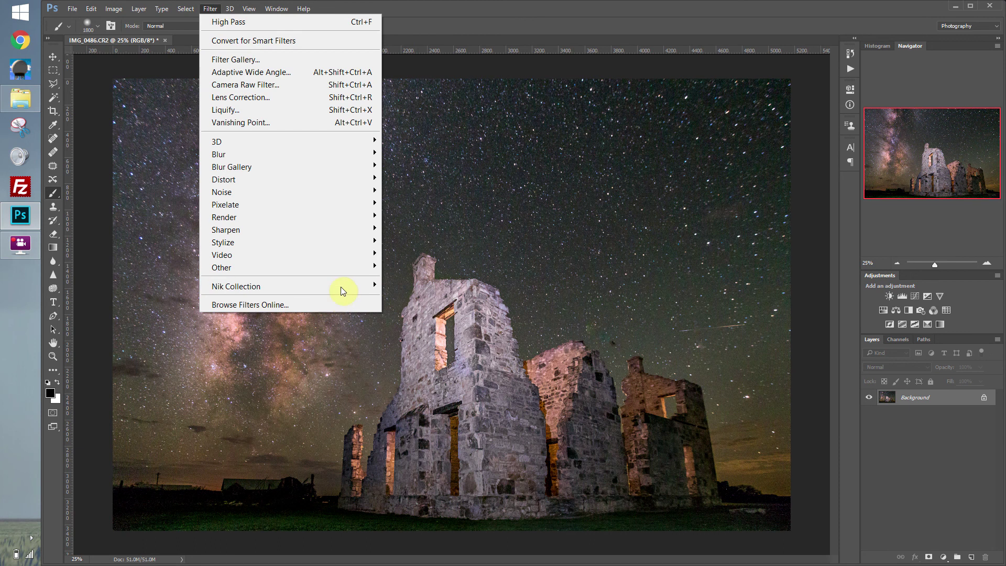
mouse_move(340, 286)
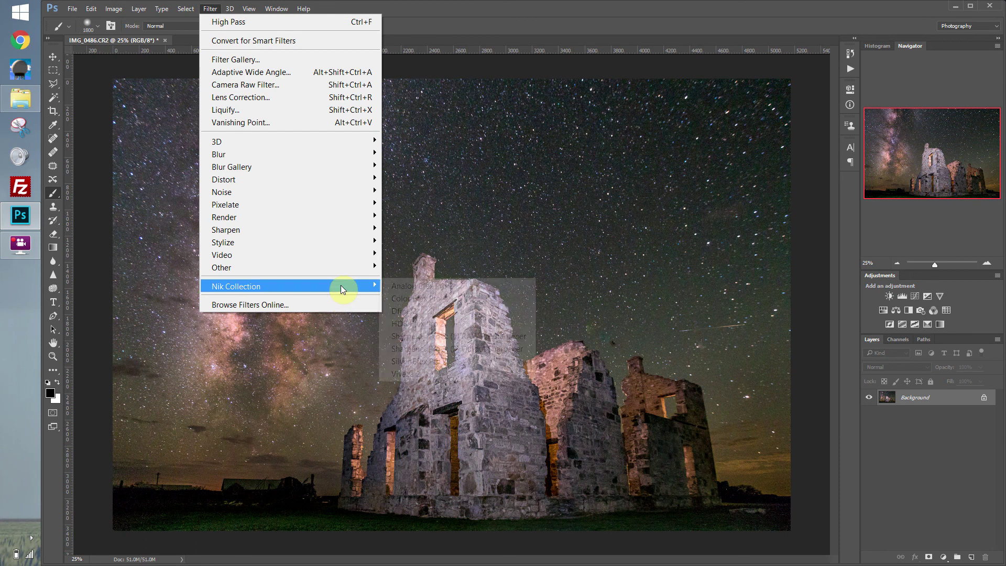
click(413, 311)
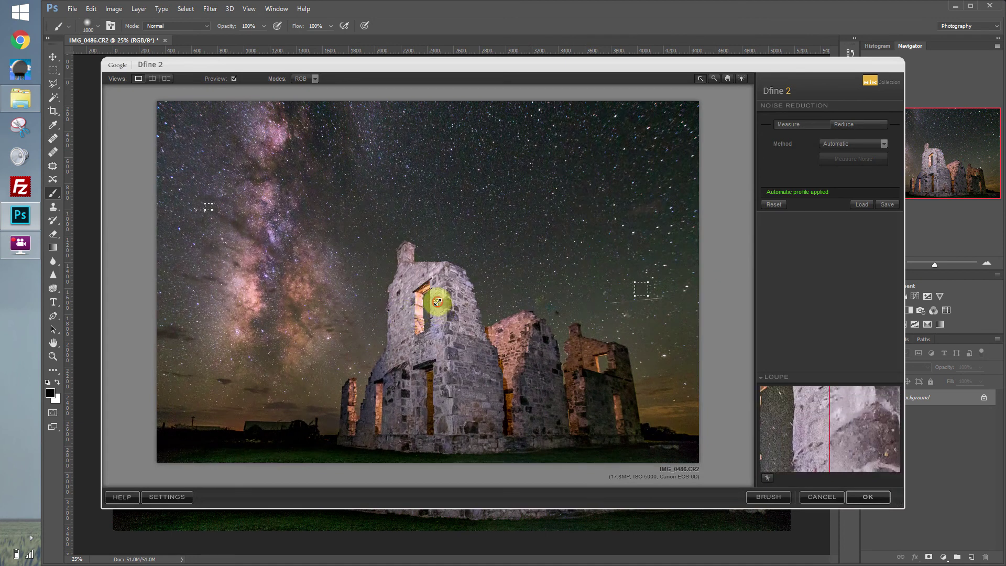
drag(437, 302, 449, 325)
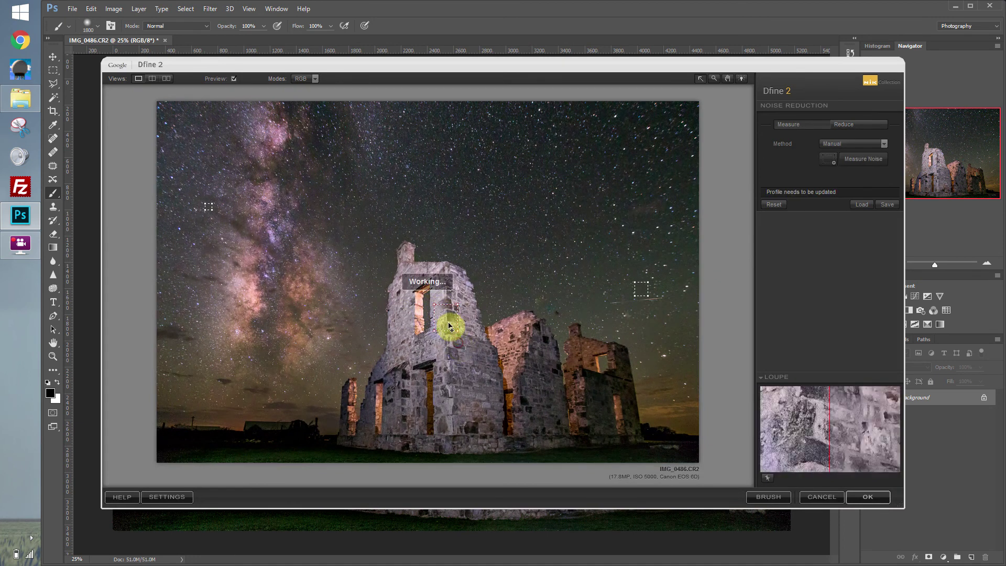
drag(204, 203, 200, 175)
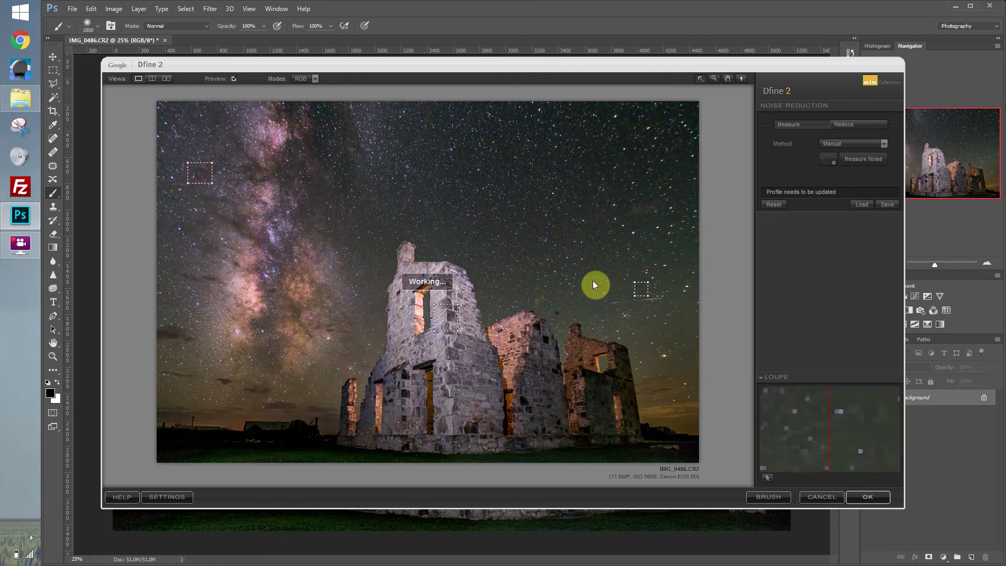
drag(634, 282, 636, 261)
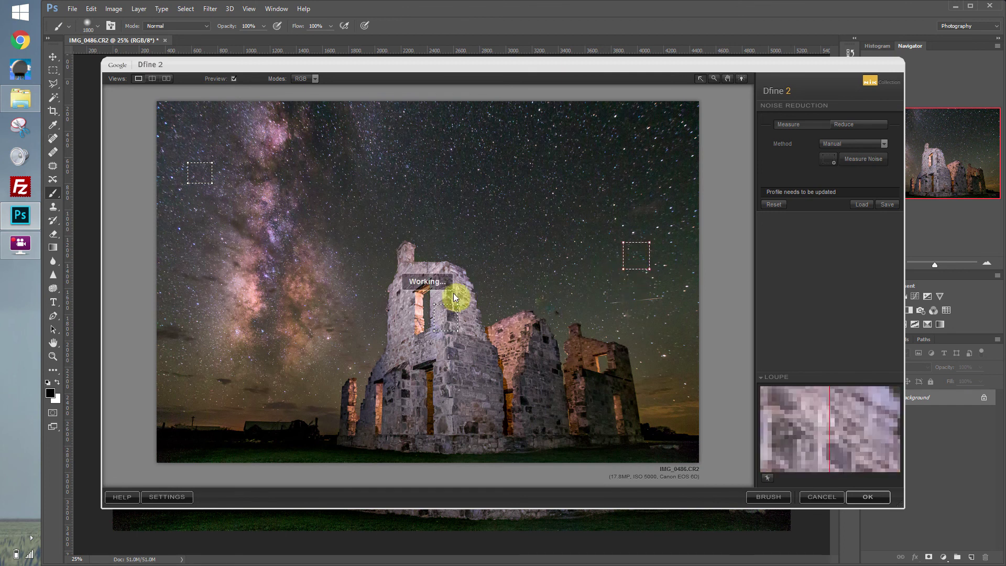
drag(453, 329, 383, 454)
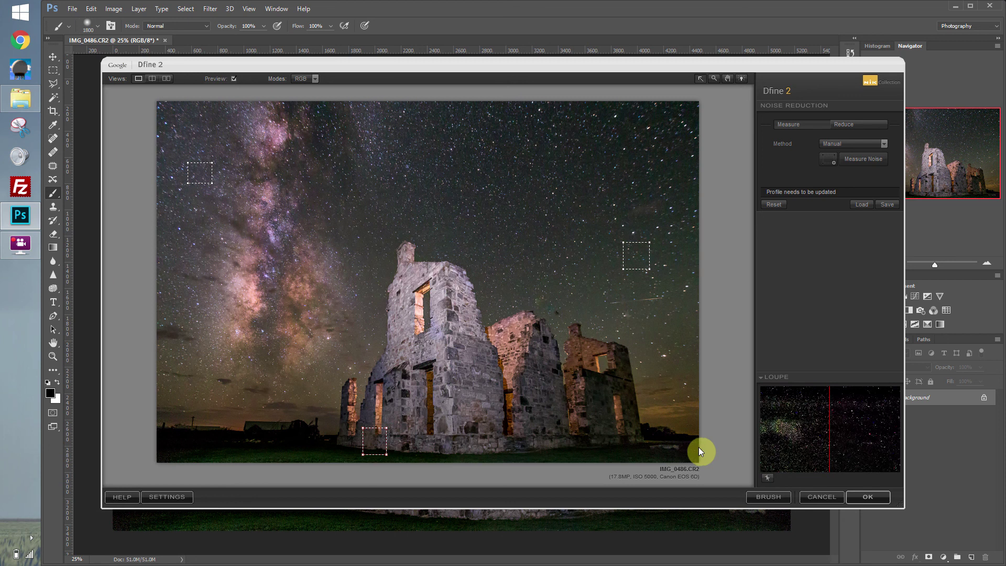
click(862, 497)
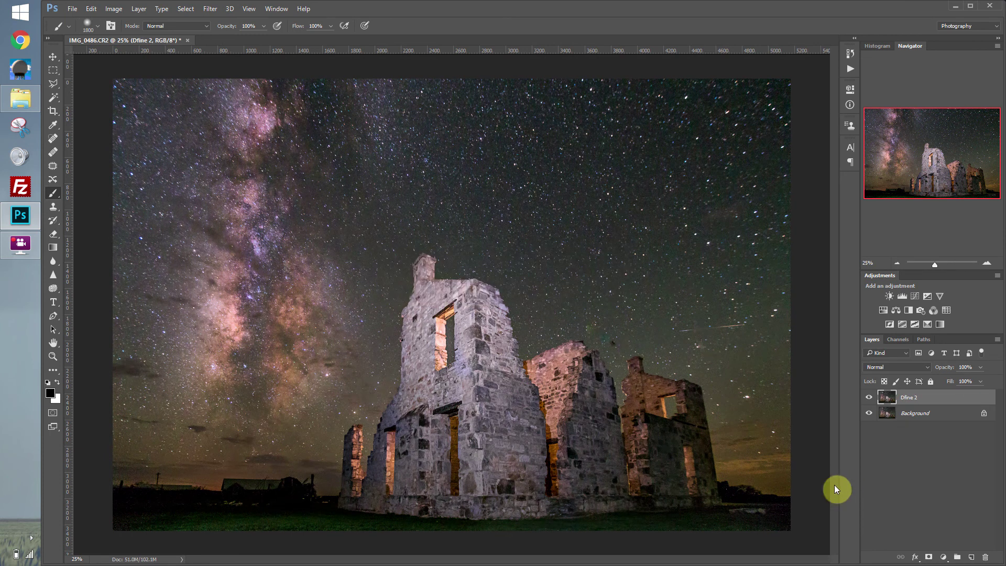
Inspect the ruins and sky up close, set the Dfine 2 layer to 59% opacity, and merge it.
click(52, 357)
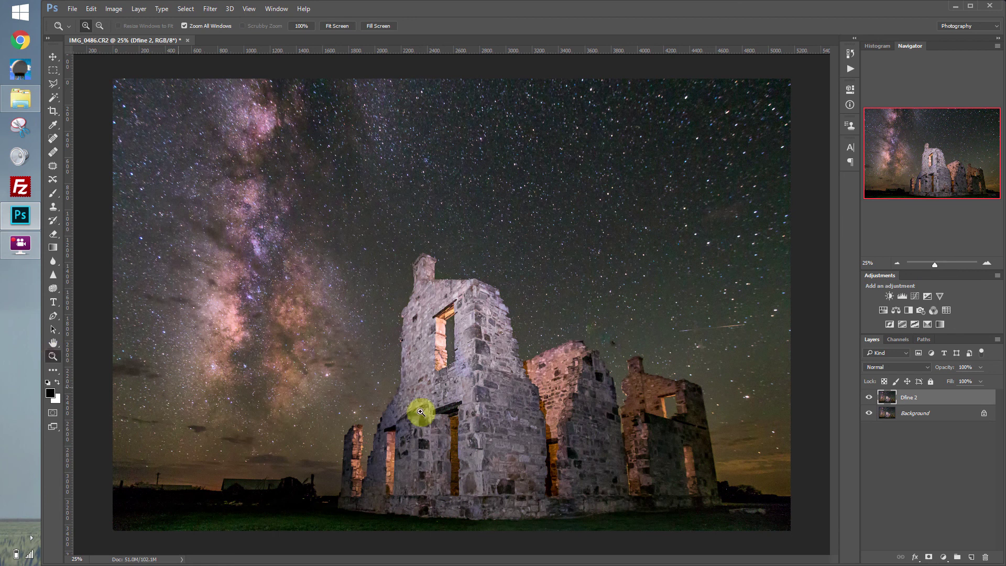
drag(582, 384, 809, 560)
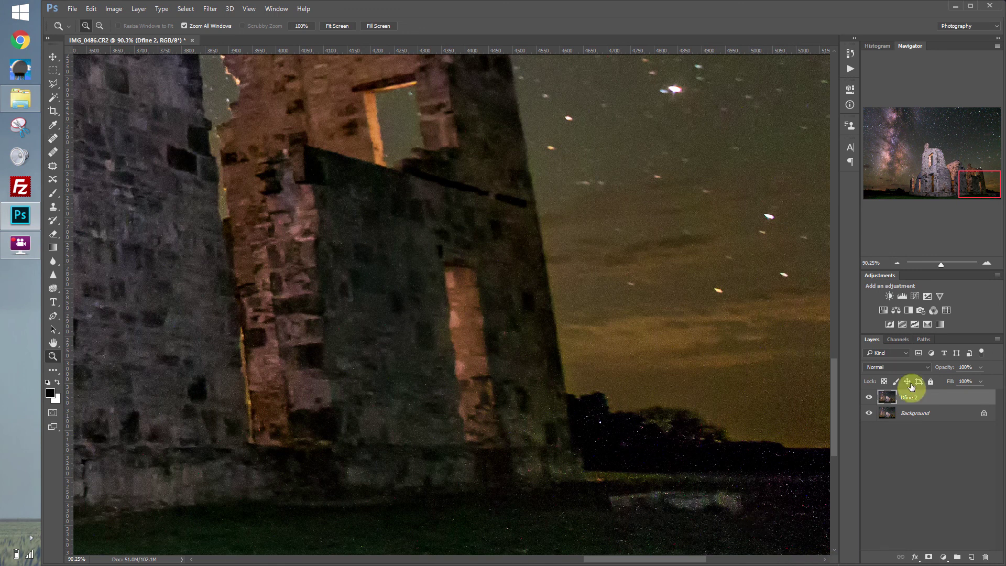
click(977, 369)
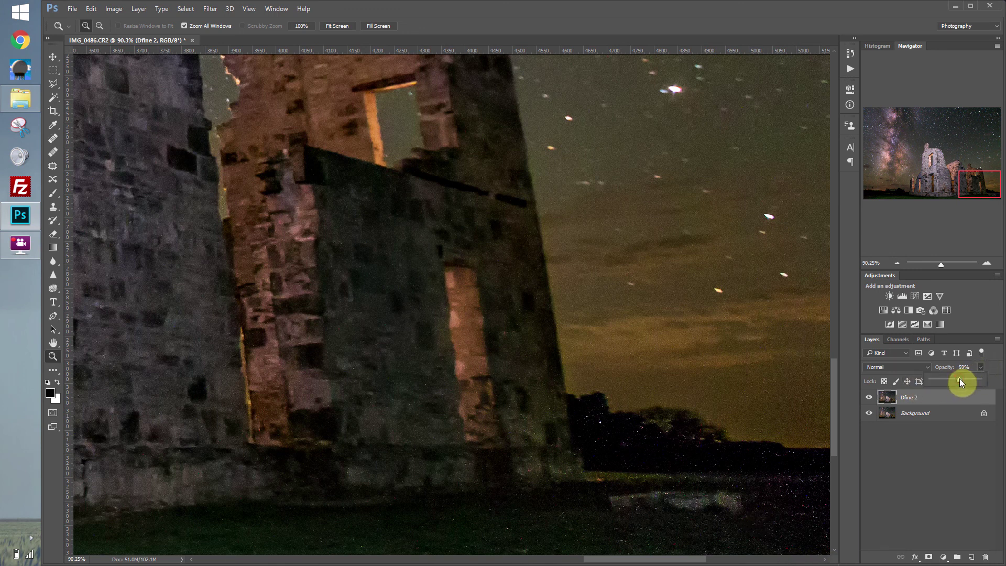
right_click(698, 357)
click(712, 364)
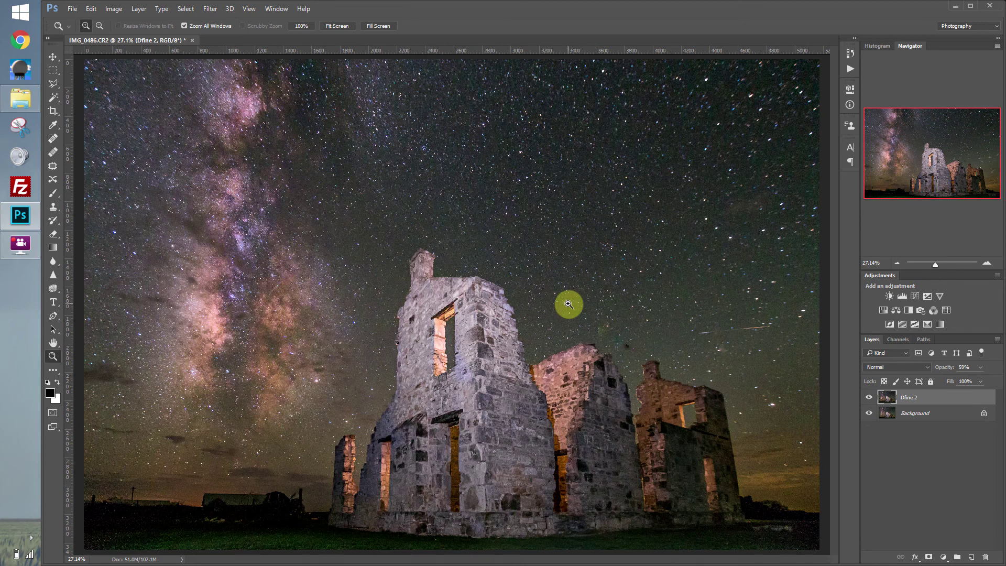
drag(576, 290, 673, 370)
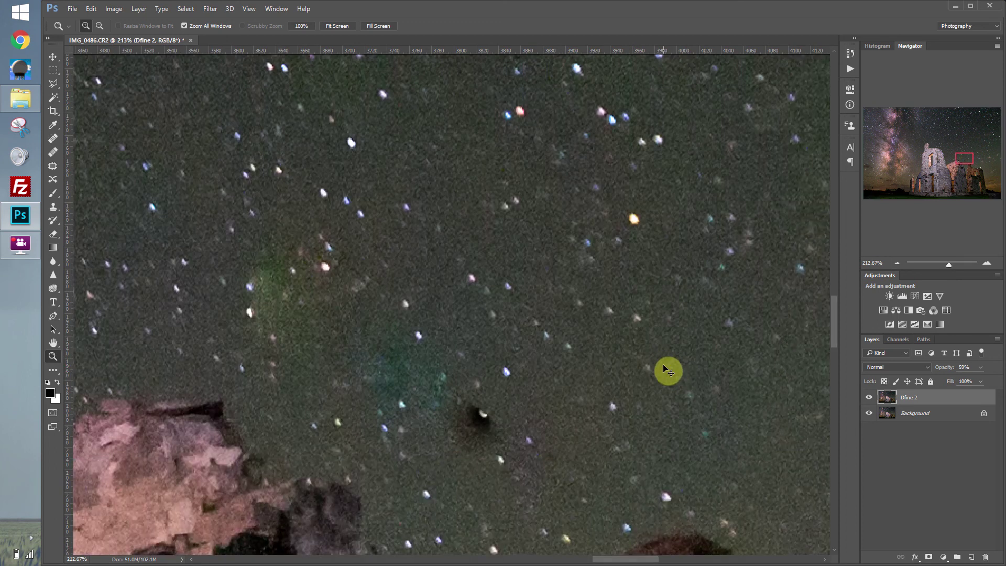
key(ctrl+z)
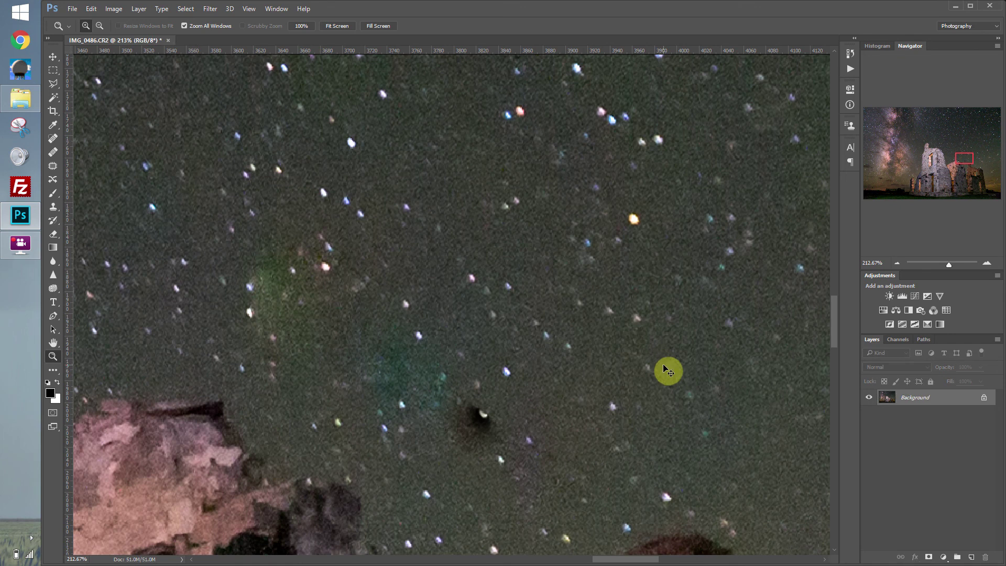
Duplicate the Background and Content-Aware patch the dark spot in the sky with clean sky.
key(ctrl+j)
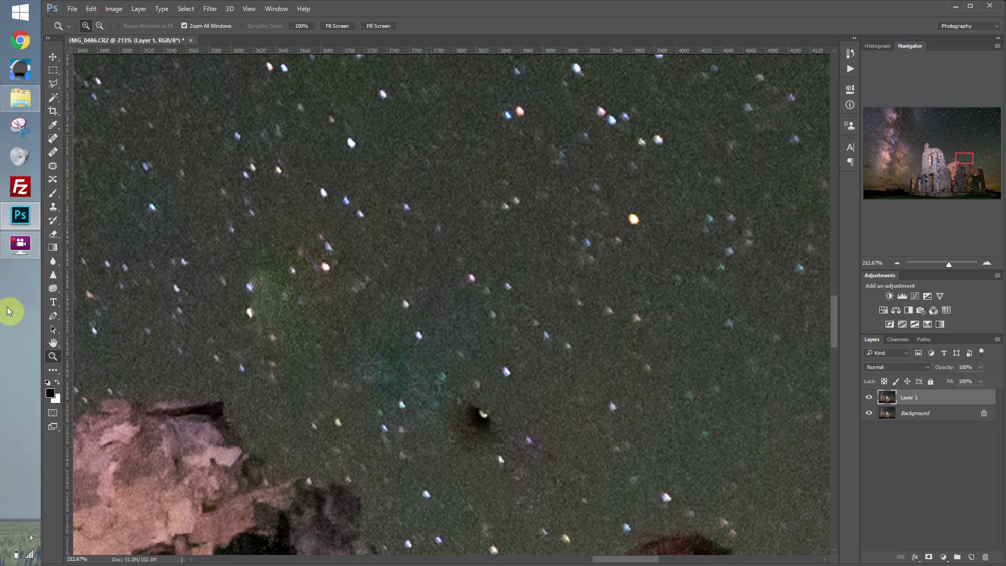
click(53, 168)
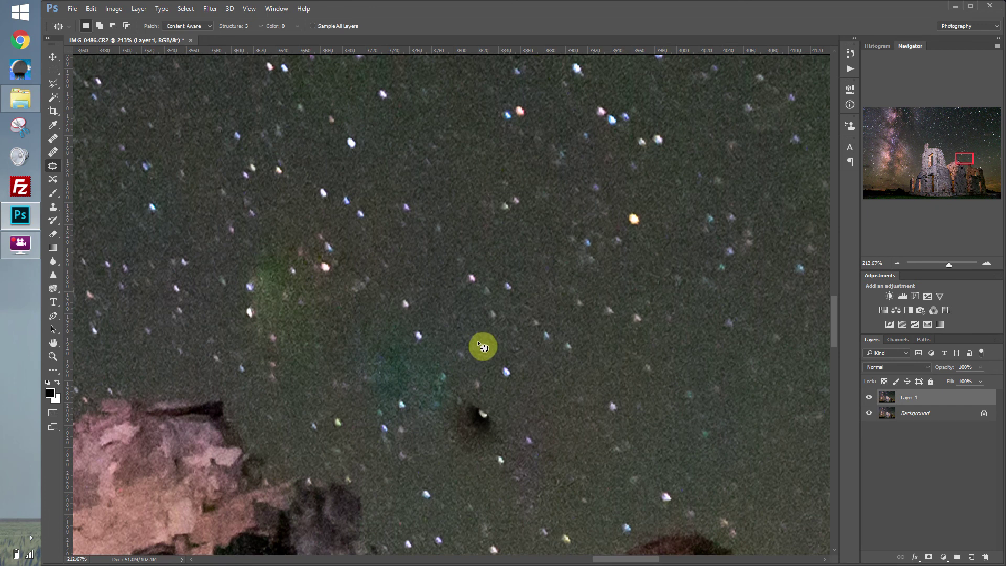
mouse_move(496, 341)
mouse_down()
mouse_move(375, 324)
mouse_move(329, 344)
mouse_move(383, 444)
mouse_move(462, 491)
mouse_move(511, 485)
mouse_move(540, 429)
mouse_move(539, 373)
mouse_move(503, 343)
mouse_up()
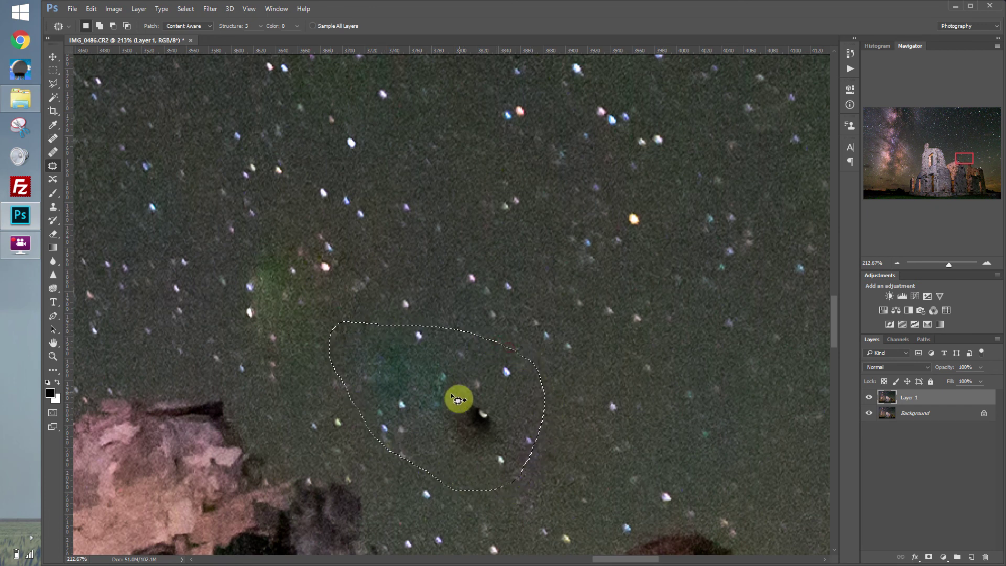
drag(442, 393, 694, 387)
click(648, 381)
Patch the greenish blotch to the left with clean sky, deselect, and fit the image on screen.
mouse_move(358, 257)
mouse_down()
mouse_move(258, 206)
mouse_move(186, 222)
mouse_move(172, 251)
mouse_move(179, 321)
mouse_move(228, 359)
mouse_move(280, 372)
mouse_move(332, 369)
mouse_move(383, 324)
mouse_move(387, 275)
mouse_move(377, 258)
mouse_up()
drag(351, 267, 550, 265)
key(ctrl+d)
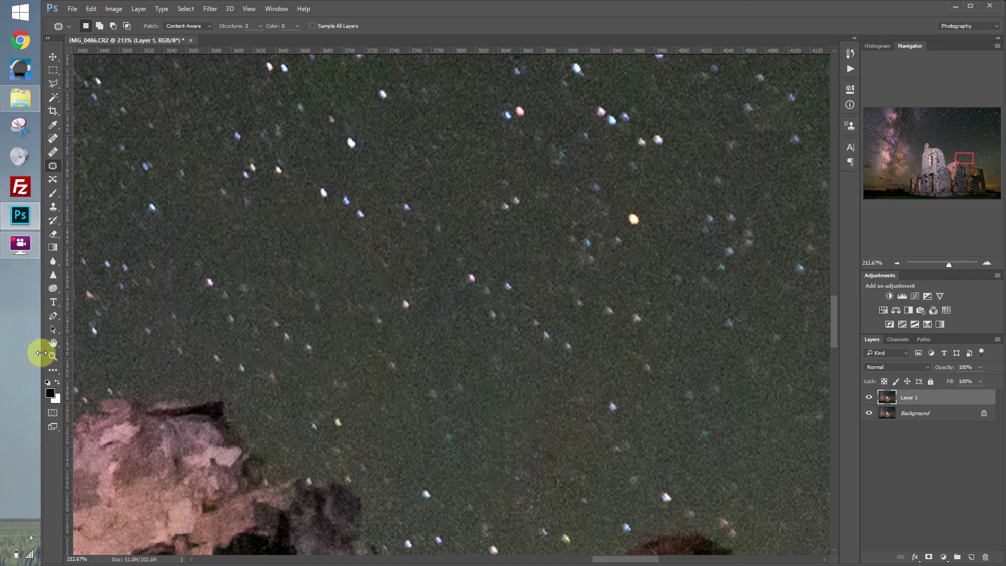
click(52, 357)
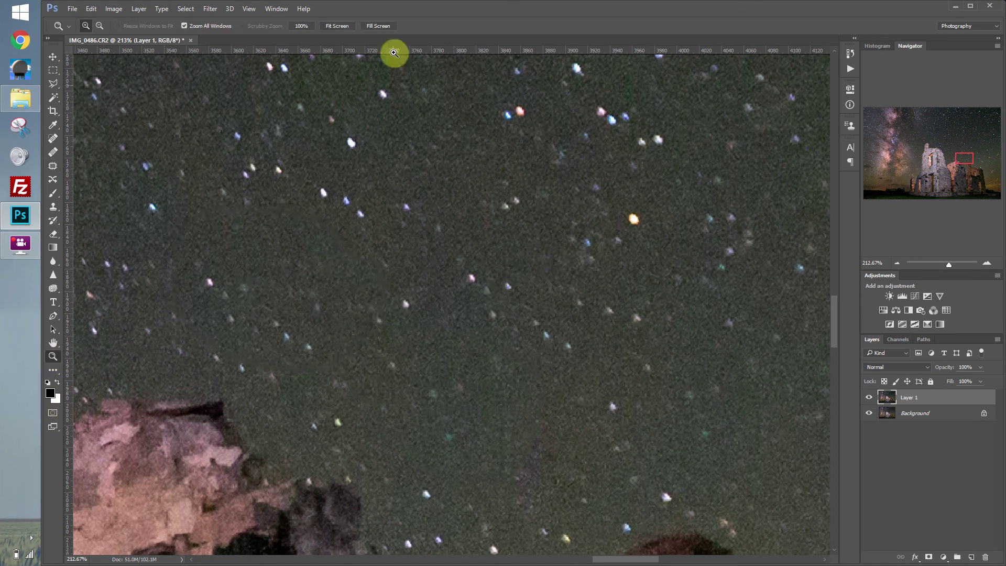
click(344, 28)
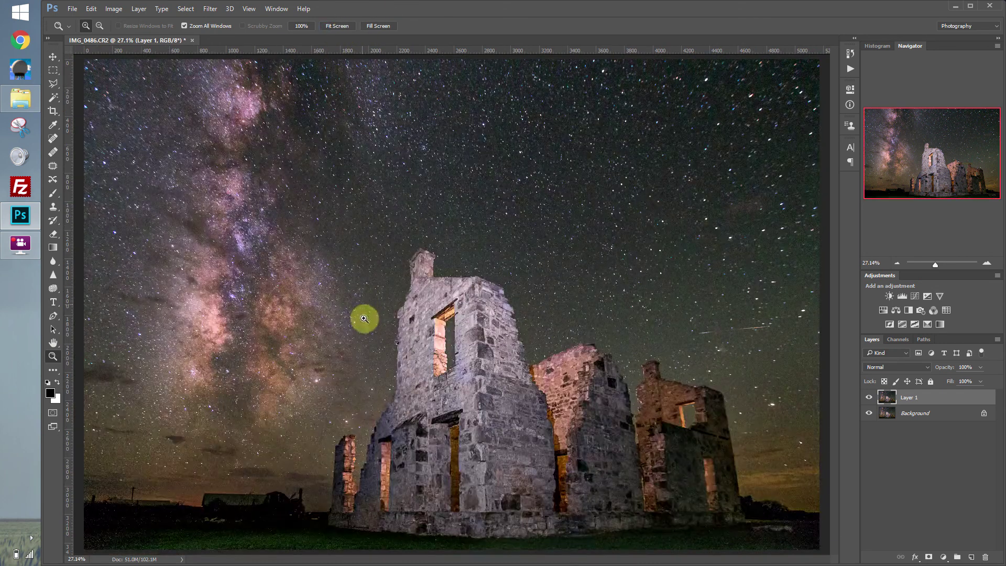